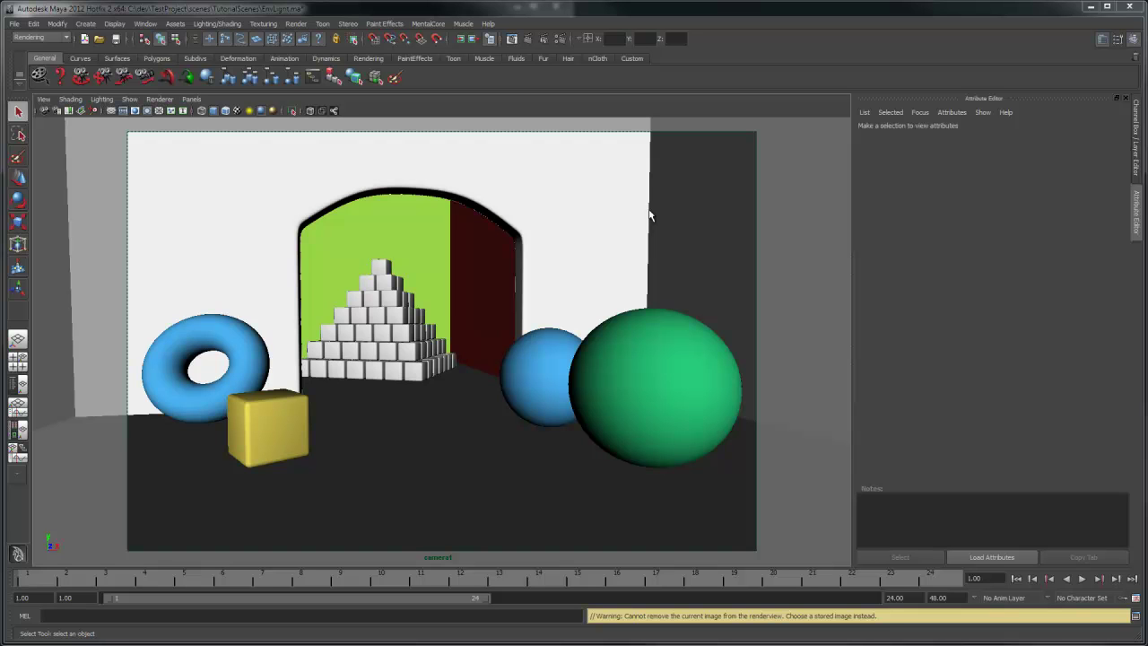
Render the current frame of the torus, cube, spheres and pyramid scene in mental ray.
{"action": "left_click", "coordinate": [511, 38]}
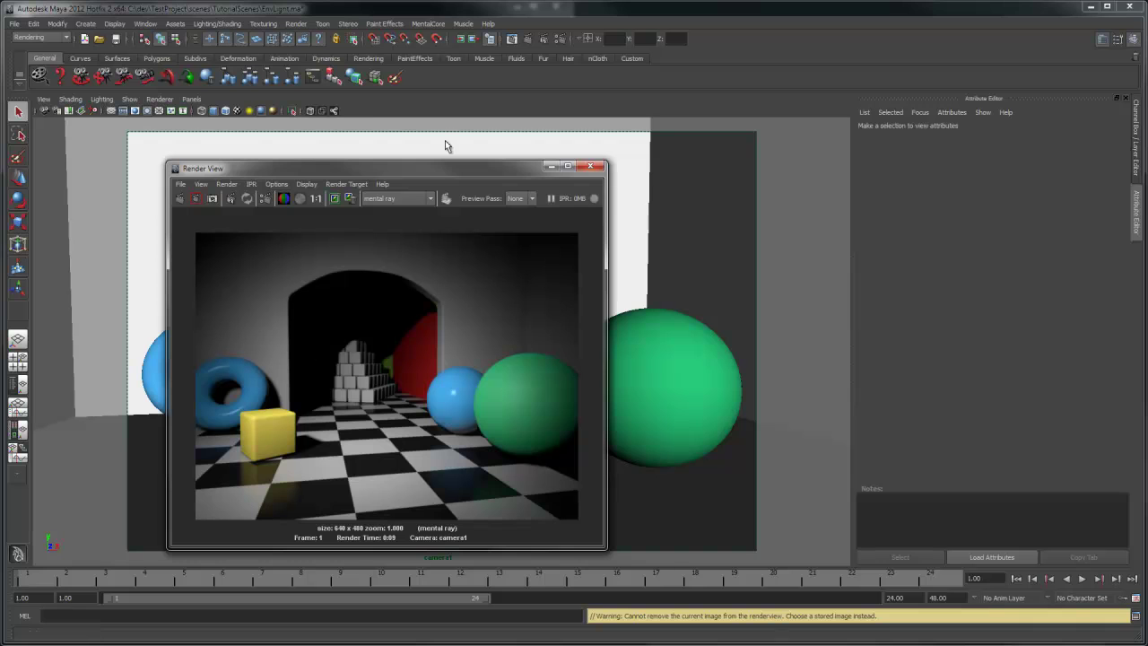
In MentalCore render options, enable the Global Environment Light and Flood Colour.
{"action": "left_click", "coordinate": [543, 39]}
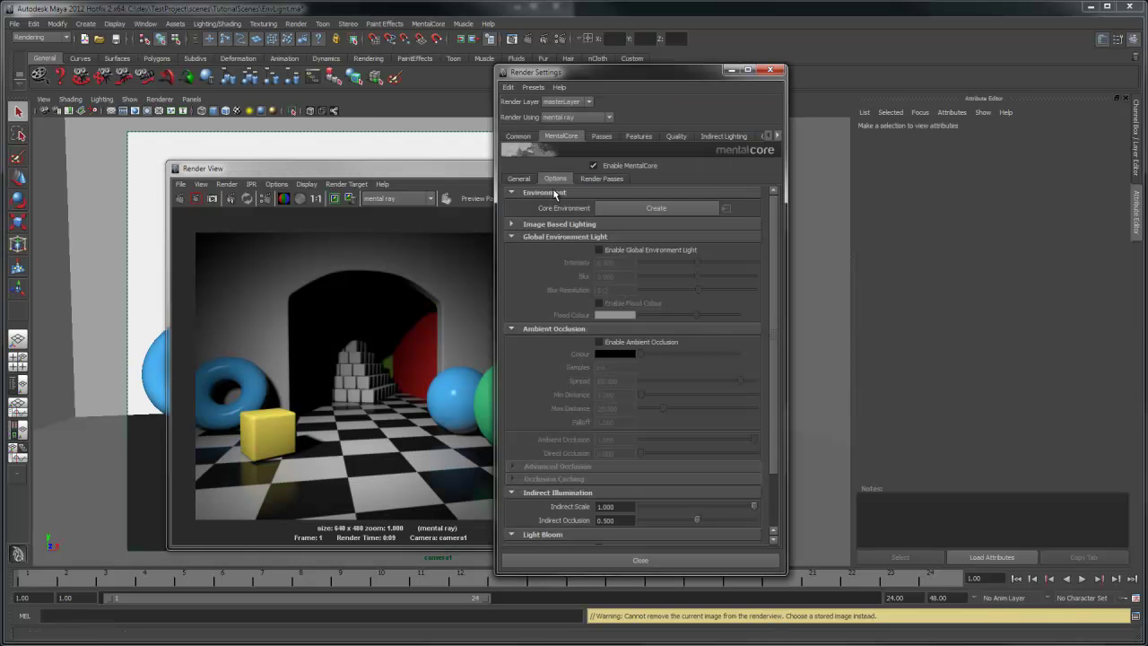
{"action": "left_click", "coordinate": [599, 250]}
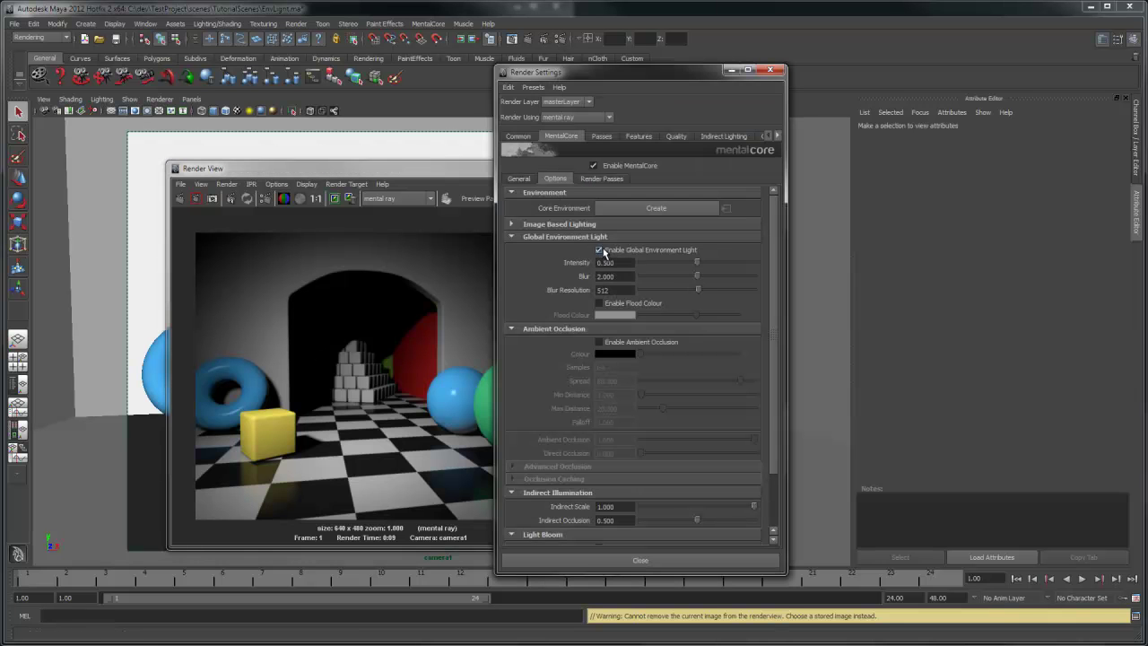
{"action": "left_click", "coordinate": [618, 306]}
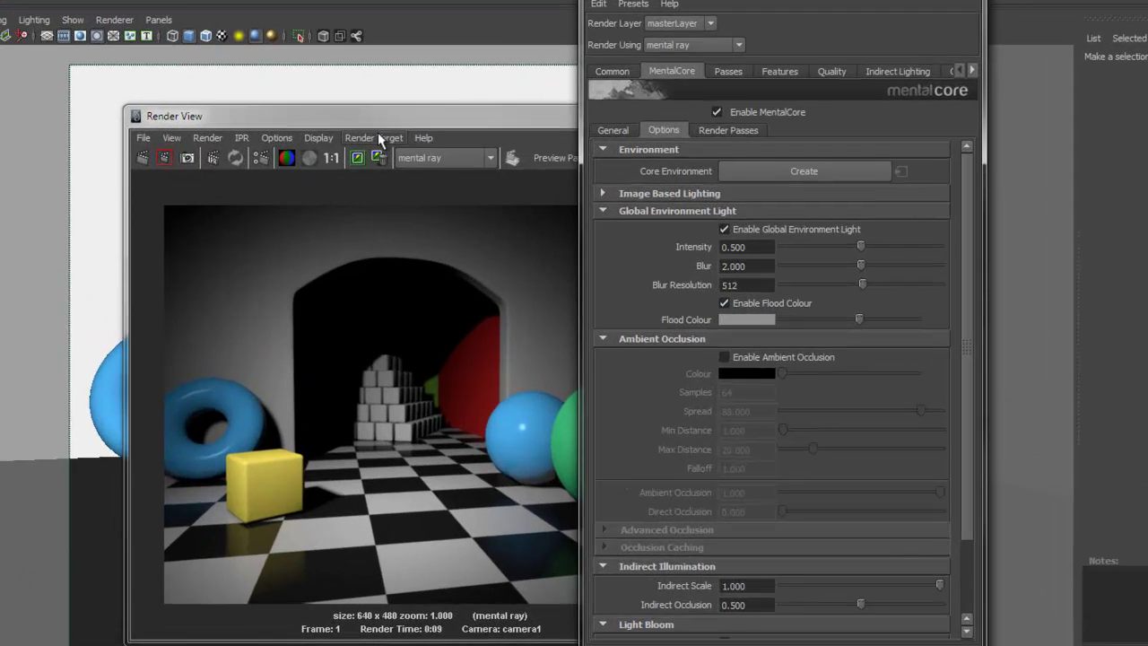
Keep the previous image and re-render the scene with the environment light on.
{"action": "left_click_drag", "start_coordinate": [340, 170], "coordinate": [288, 126]}
{"action": "left_click", "coordinate": [286, 79]}
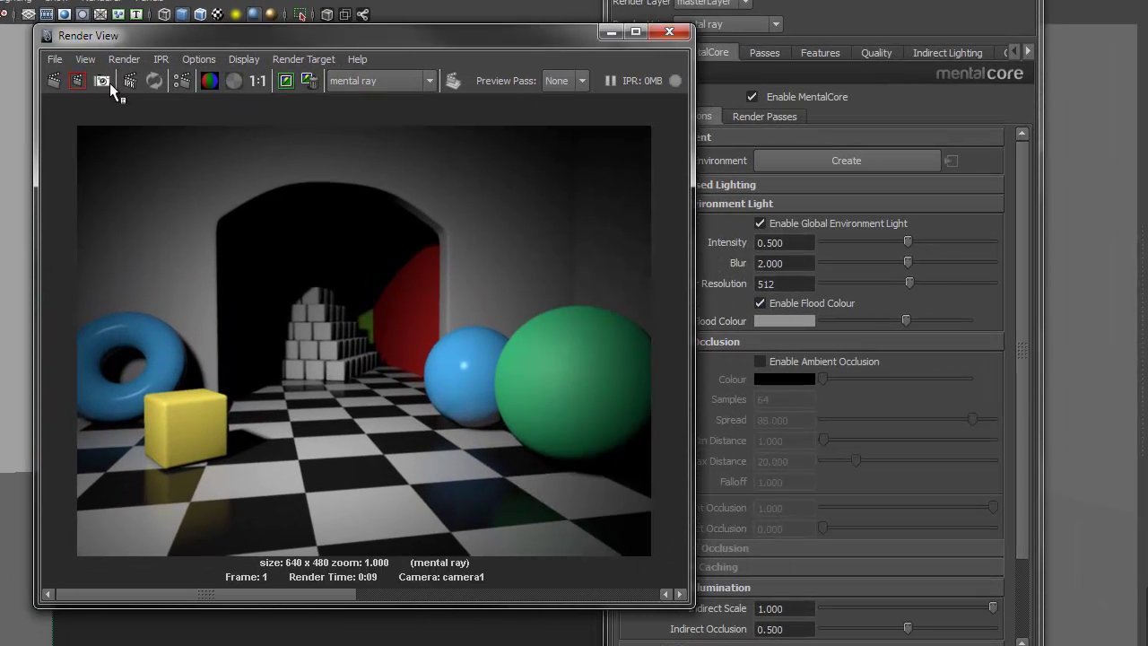
{"action": "left_click", "coordinate": [54, 80]}
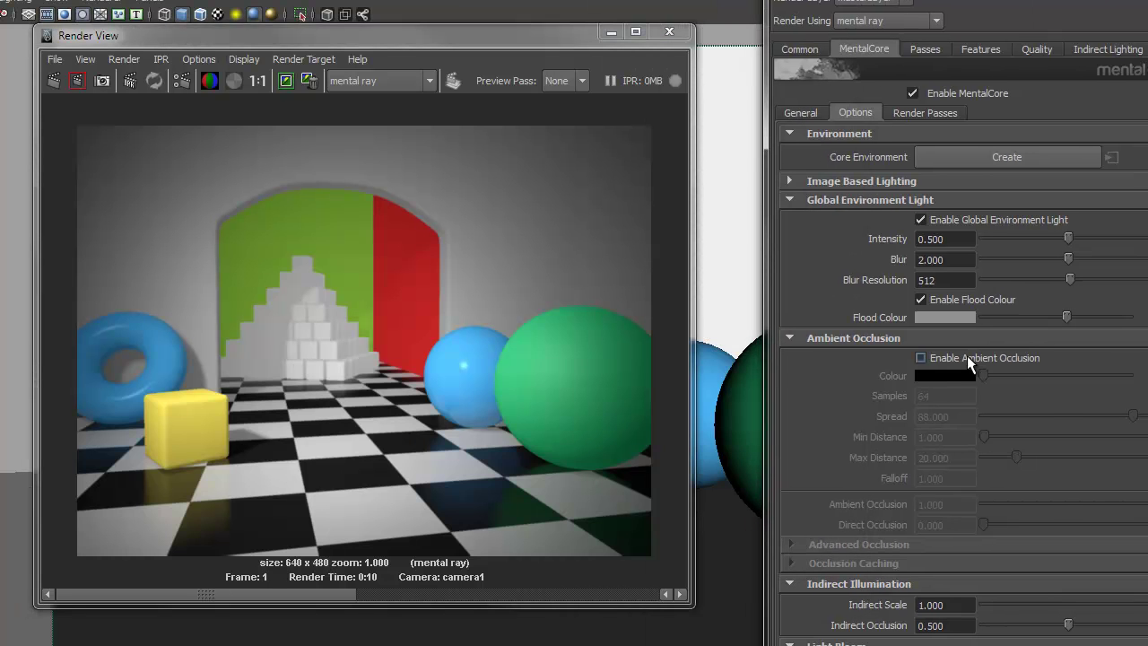
Enable ambient occlusion, re-render to see contact shadows, then switch flood colour off.
{"action": "left_click", "coordinate": [967, 359]}
{"action": "left_click", "coordinate": [188, 68]}
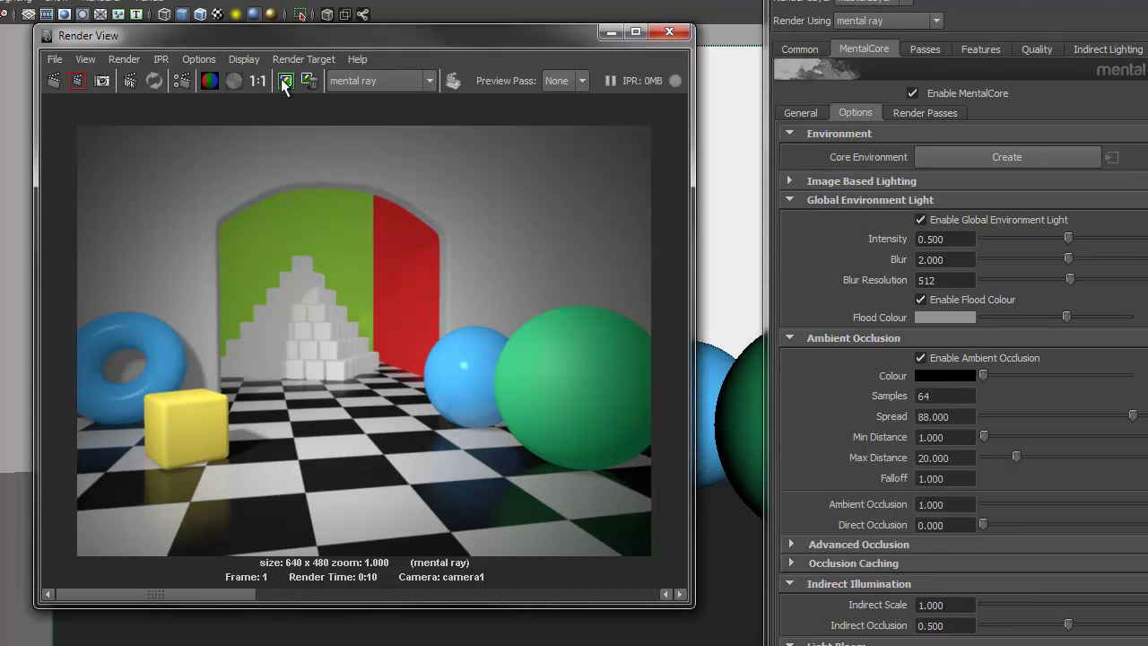
{"action": "left_click", "coordinate": [52, 81]}
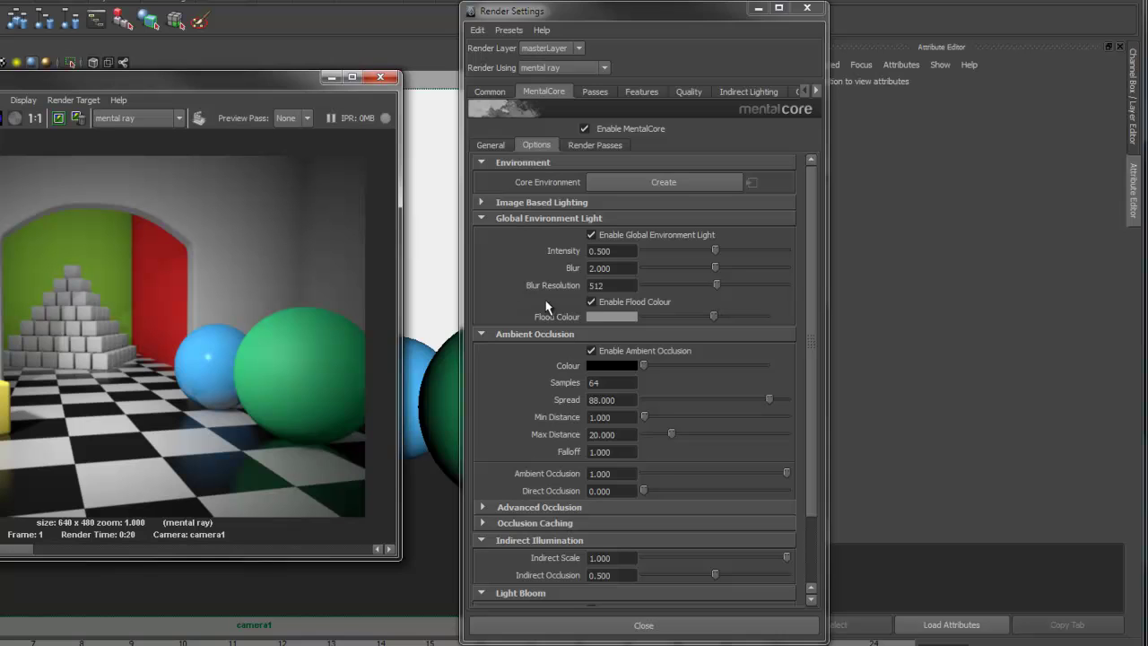
{"action": "left_click", "coordinate": [591, 302]}
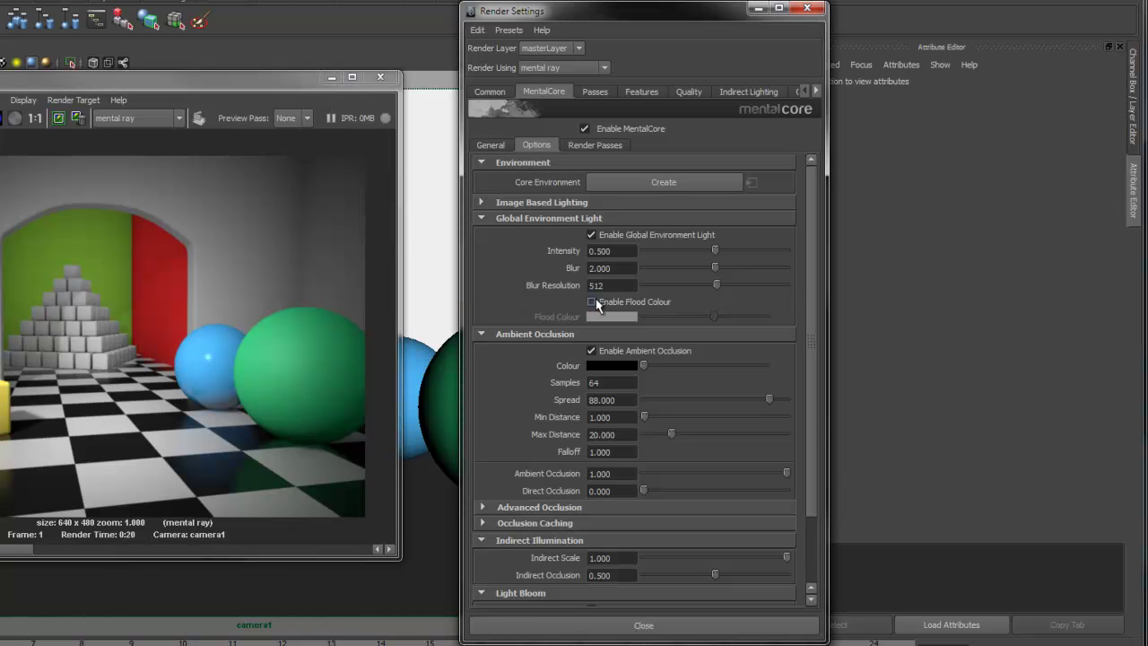
Create a core environment mapped to a File texture loading sourceimages\glacier.hdr.
{"action": "left_click", "coordinate": [623, 183]}
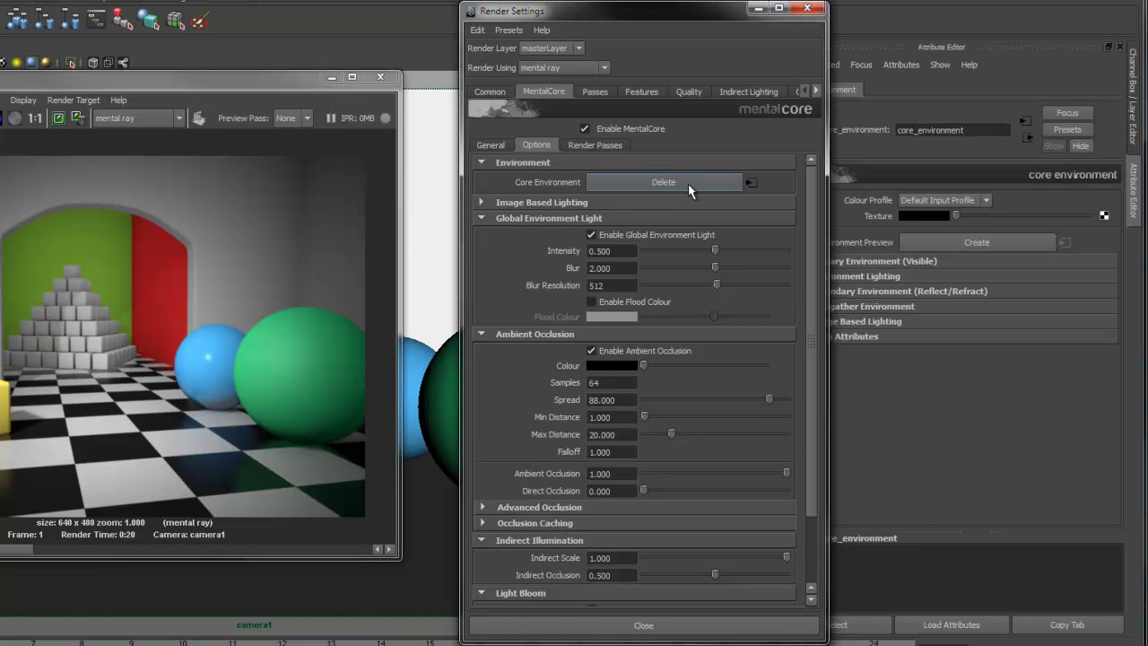
{"action": "left_click", "coordinate": [1103, 216]}
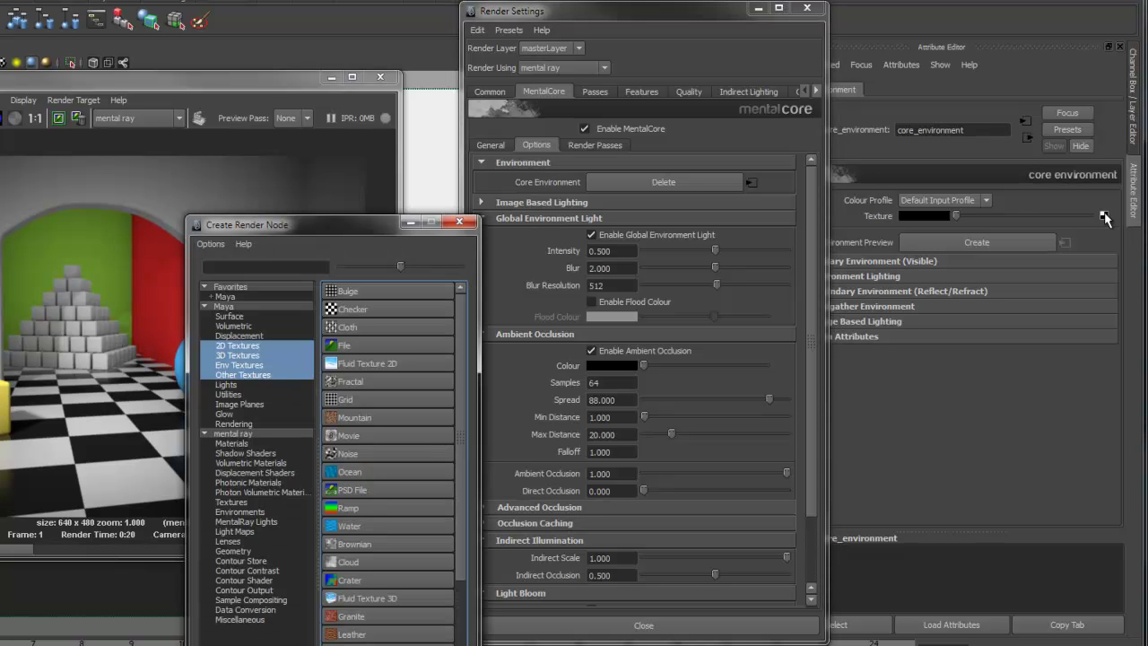
{"action": "left_click", "coordinate": [404, 347]}
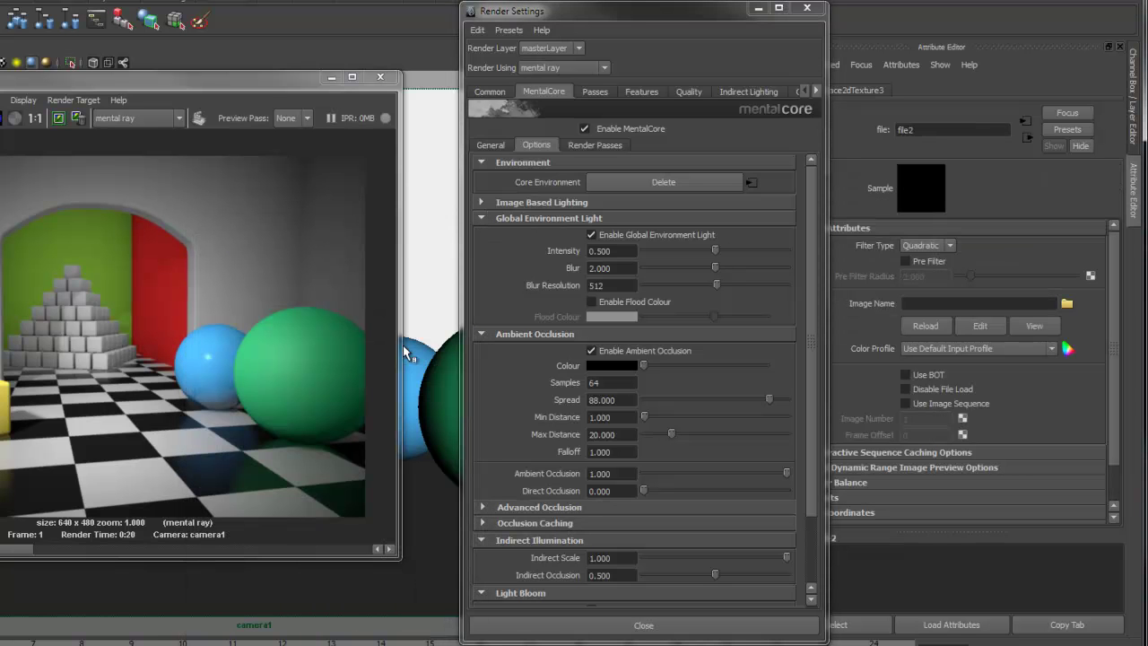
{"action": "left_click", "coordinate": [1067, 303]}
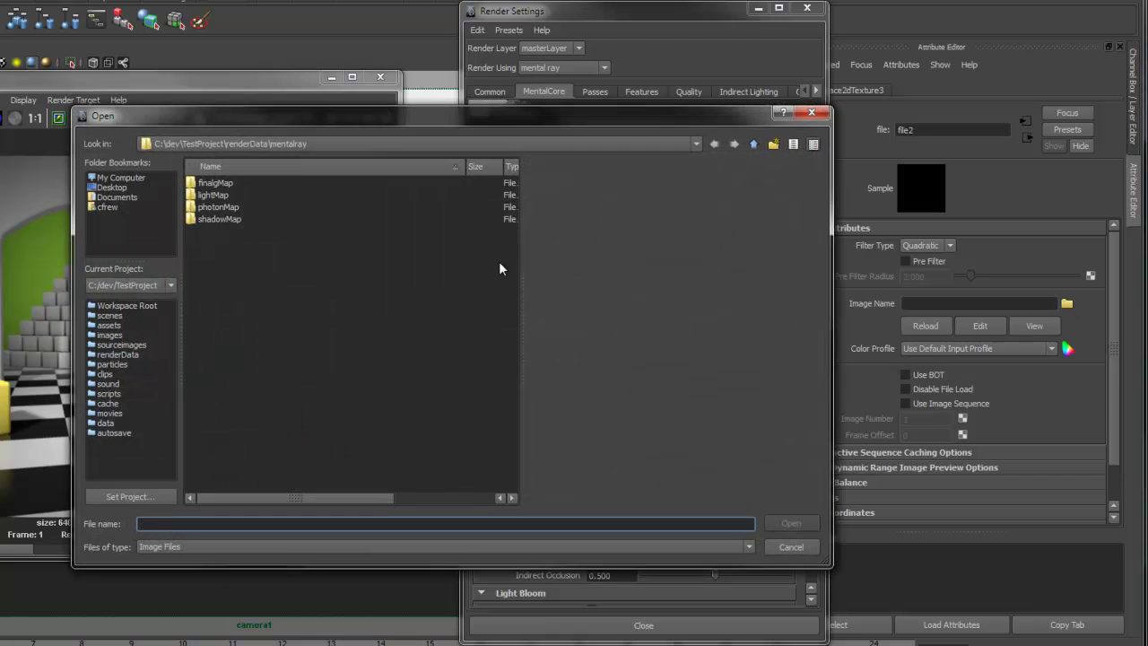
{"action": "left_click", "coordinate": [302, 144]}
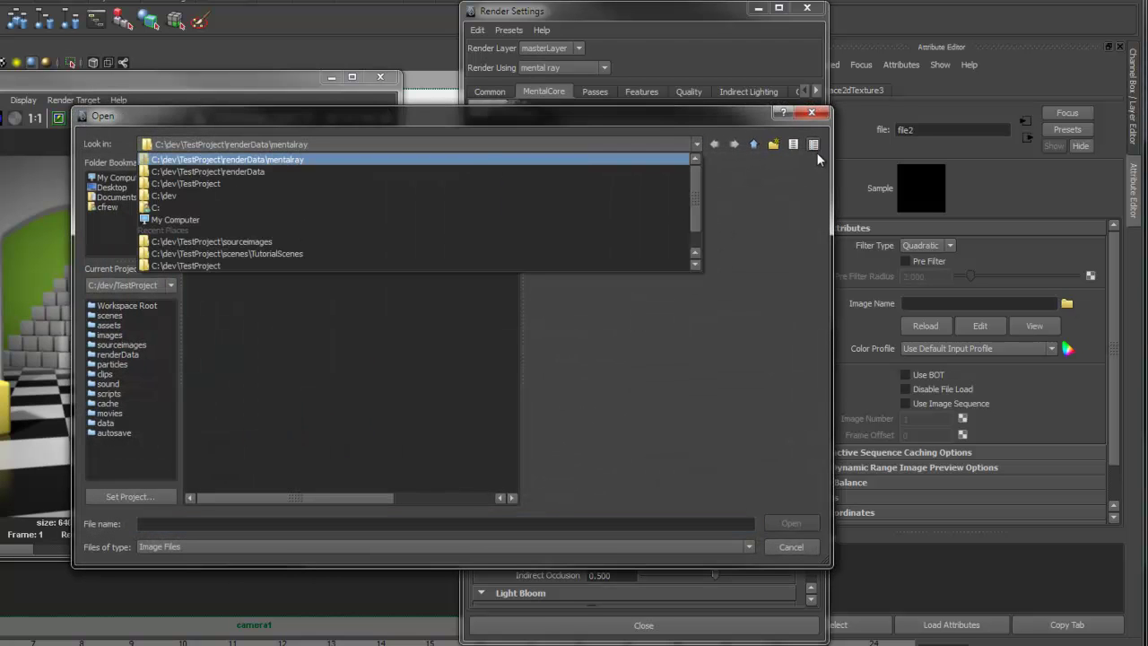
{"action": "left_click", "coordinate": [756, 149]}
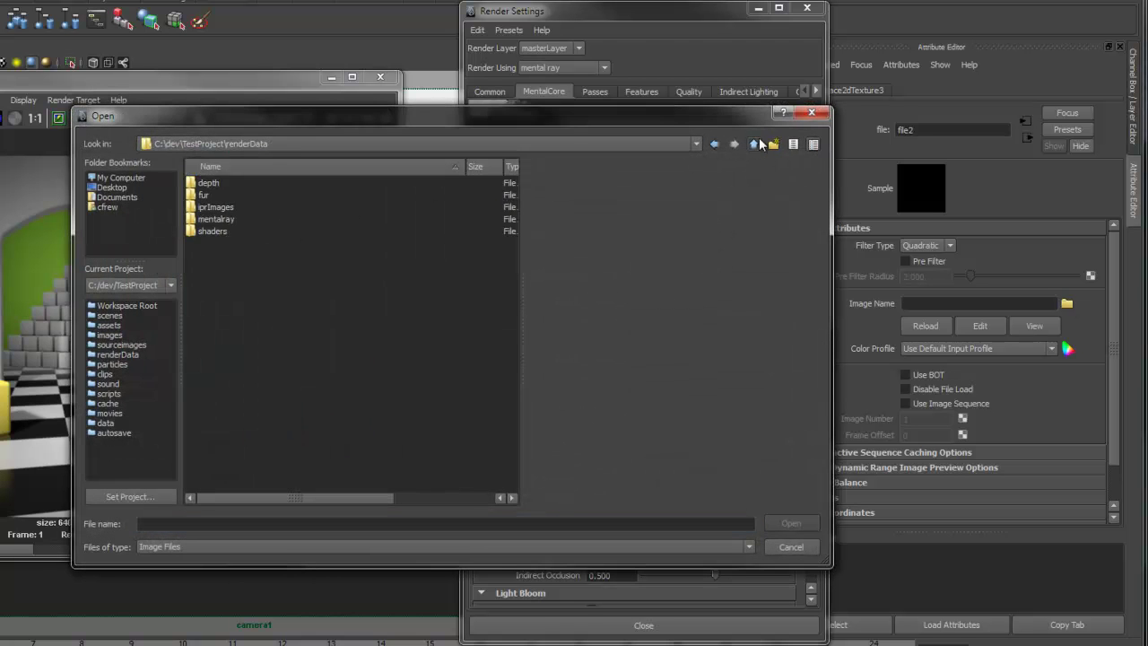
{"action": "left_click", "coordinate": [756, 148]}
{"action": "double_click", "coordinate": [255, 326]}
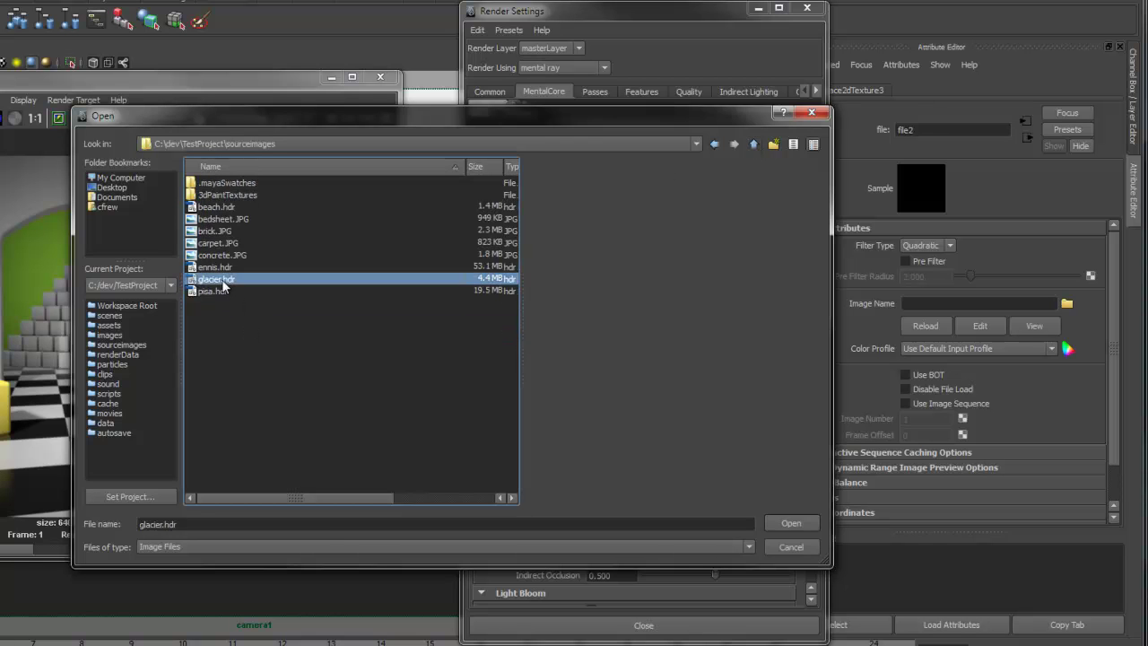
{"action": "double_click", "coordinate": [220, 280]}
Set the core environment's colour profile to Linear sRGB.
{"action": "left_click", "coordinate": [752, 181]}
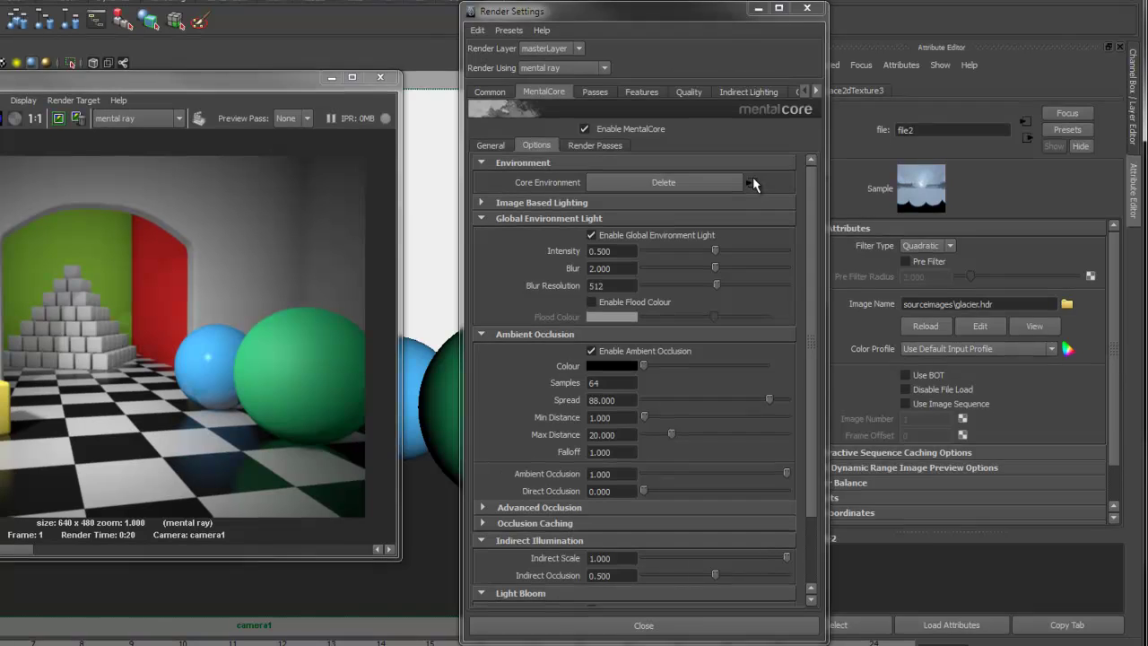
{"action": "left_click", "coordinate": [909, 205]}
{"action": "left_click", "coordinate": [924, 220]}
{"action": "left_click_drag", "start_coordinate": [729, 15], "coordinate": [671, 14]}
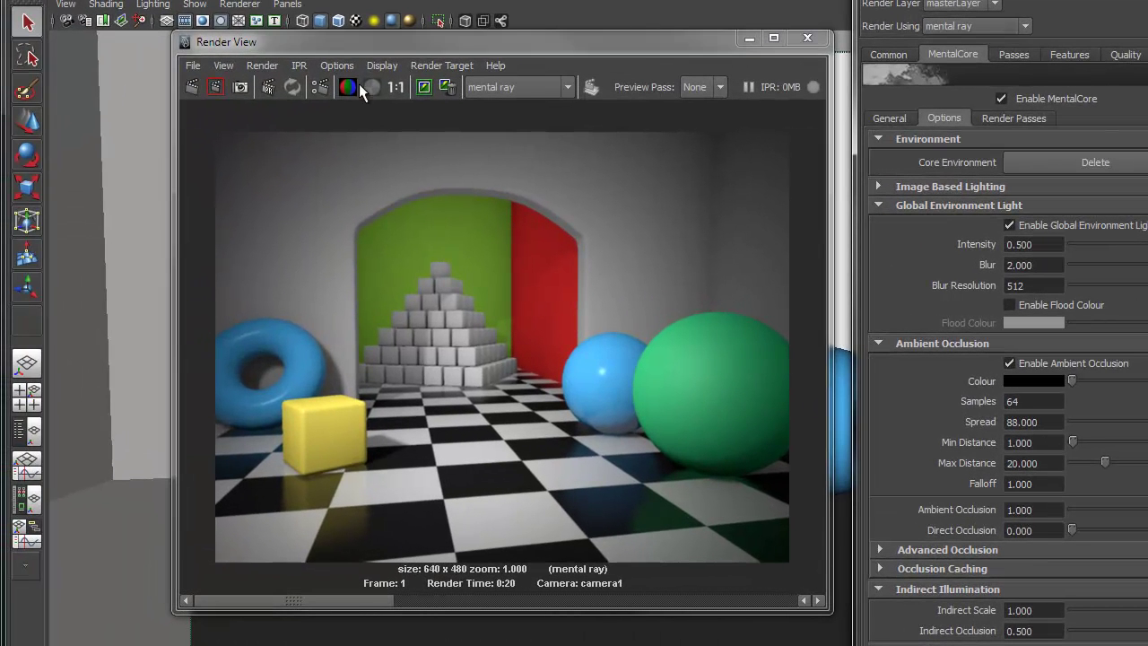
Redo the previous render so the scene is lit by the glacier HDR environment.
{"action": "left_click", "coordinate": [188, 85]}
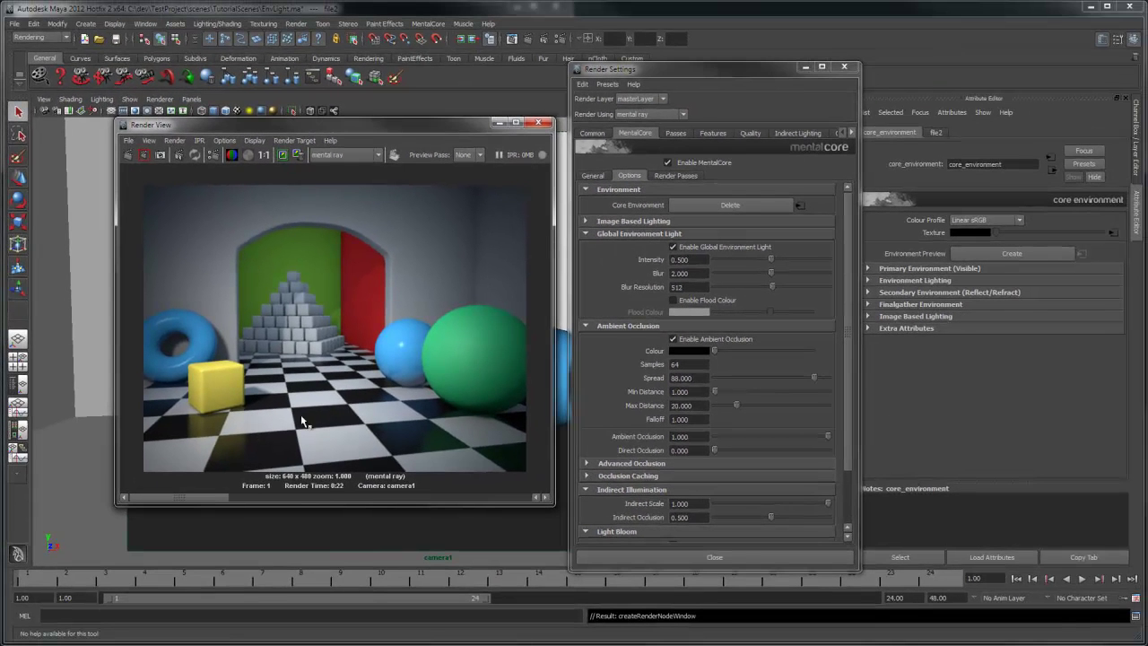
Disable the global environment light and add a new MentalCore environment light.
{"action": "left_click", "coordinate": [673, 247]}
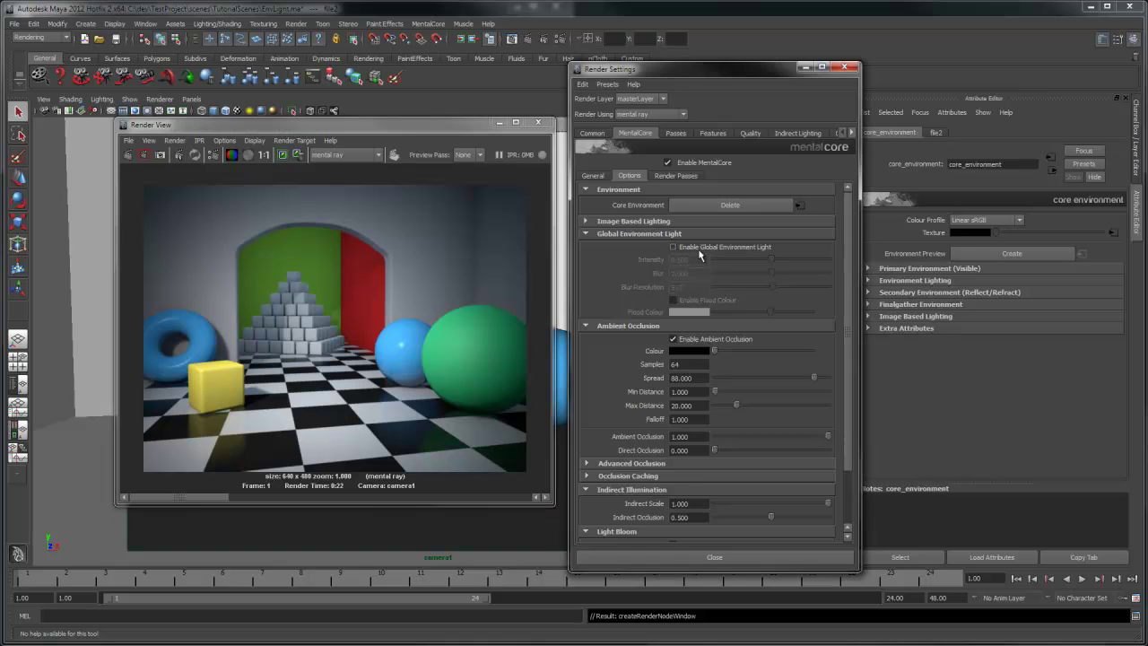
{"action": "left_click", "coordinate": [845, 67]}
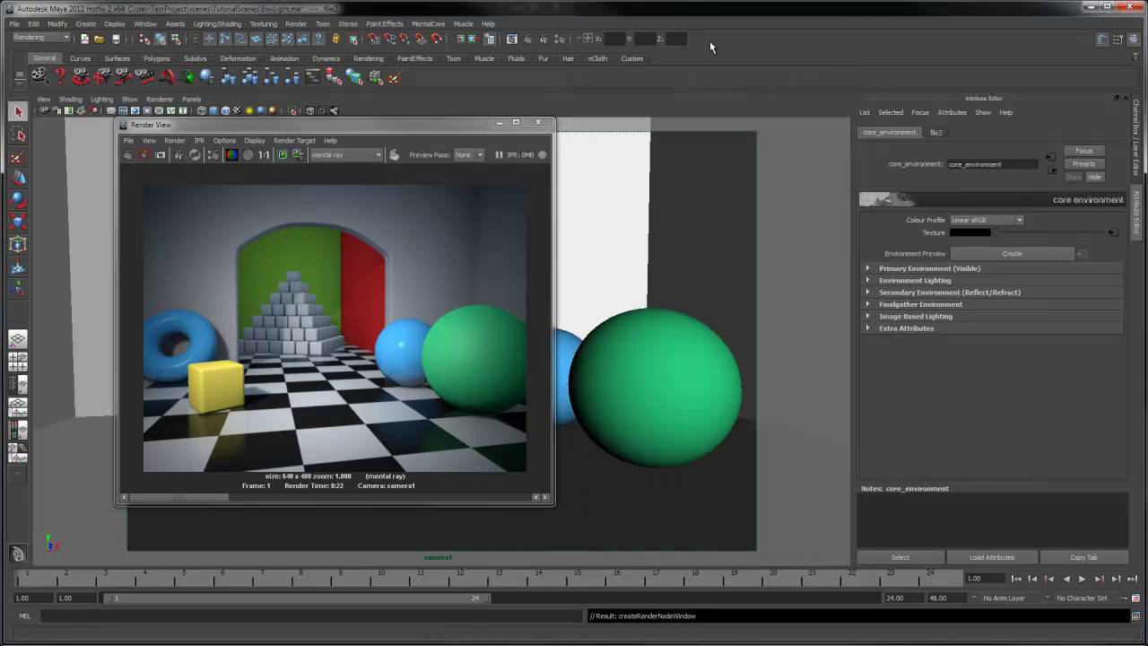
{"action": "left_click", "coordinate": [421, 25]}
{"action": "mouse_move", "coordinate": [434, 43]}
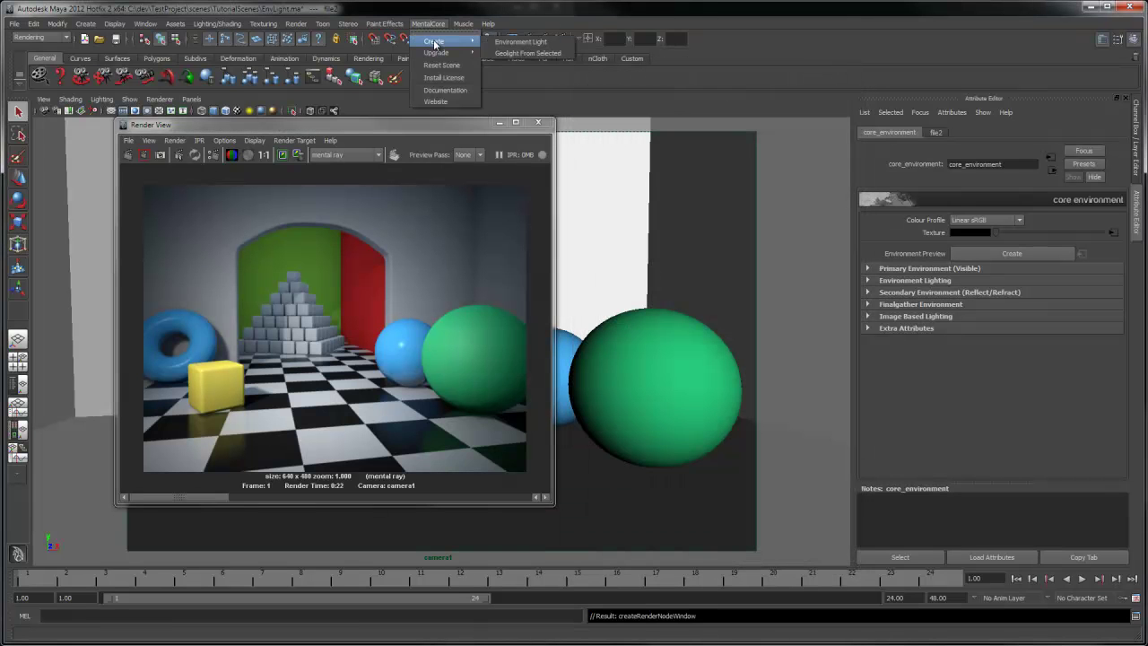
{"action": "left_click", "coordinate": [509, 42]}
{"action": "left_click_drag", "start_coordinate": [419, 125], "coordinate": [325, 449]}
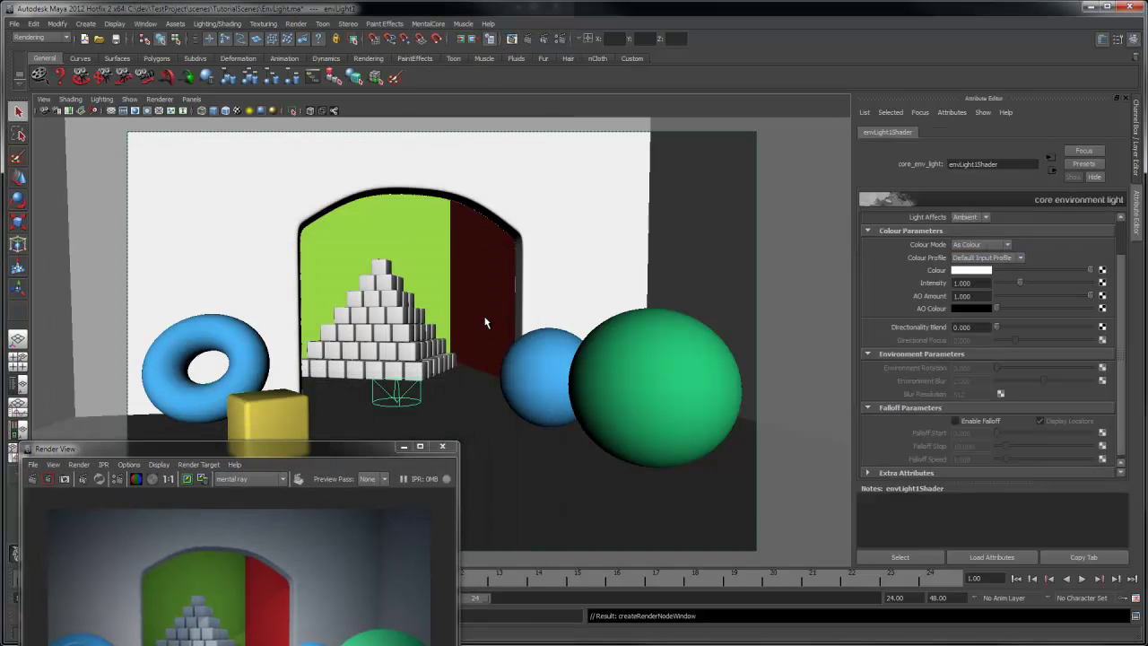
Leave envLight1Shader's light type on Omni and change its Light Mode from Add to Replace.
{"action": "key", "text": "w"}
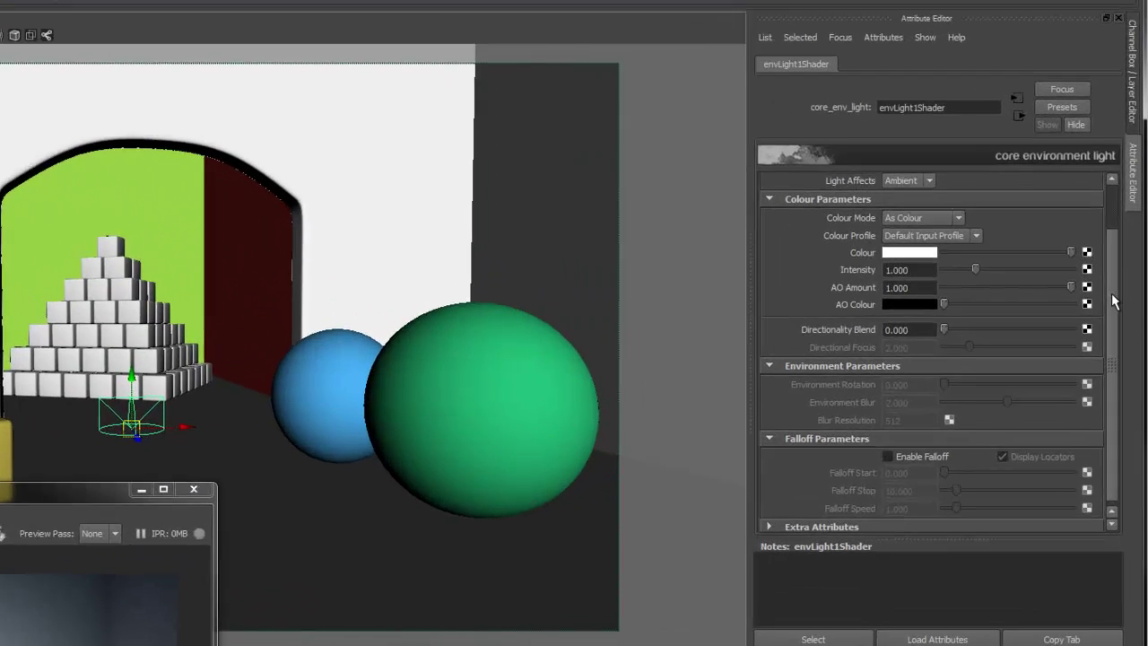
{"action": "scroll", "coordinate": [1112, 302], "scroll_direction": "up", "scroll_amount": 3}
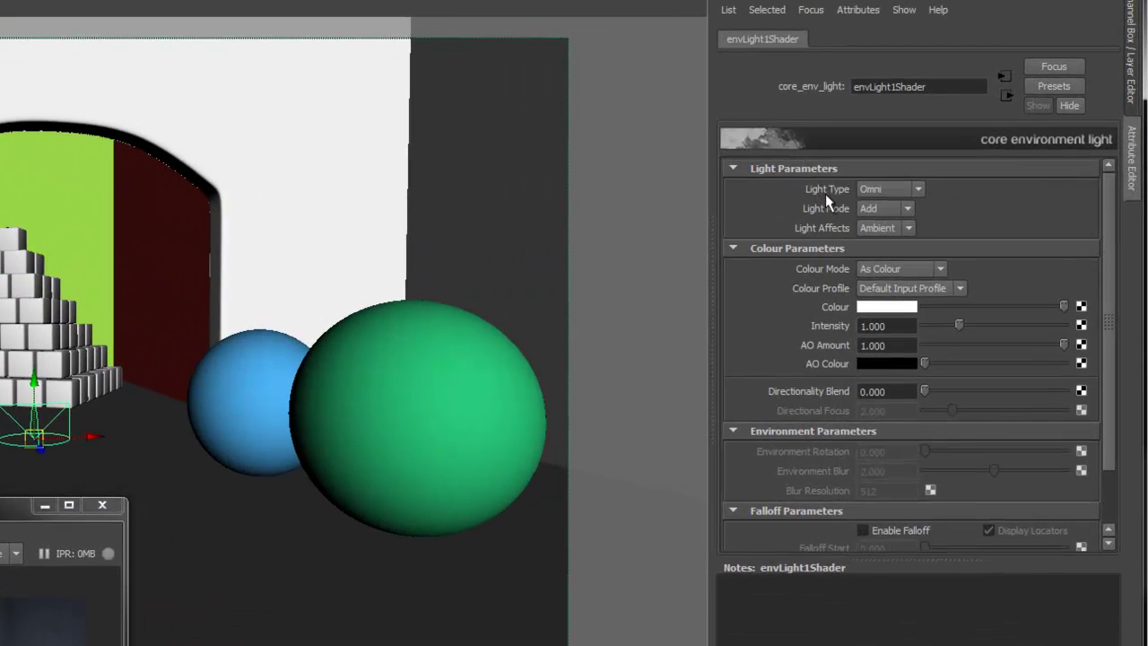
{"action": "left_click", "coordinate": [889, 190]}
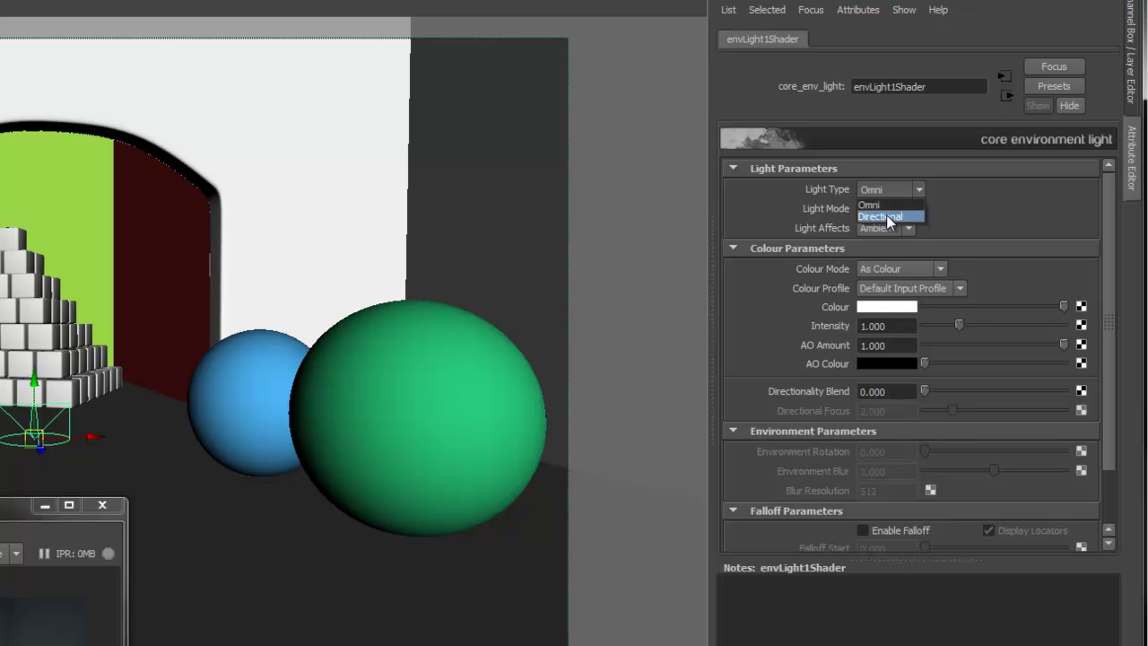
{"action": "left_click", "coordinate": [884, 205]}
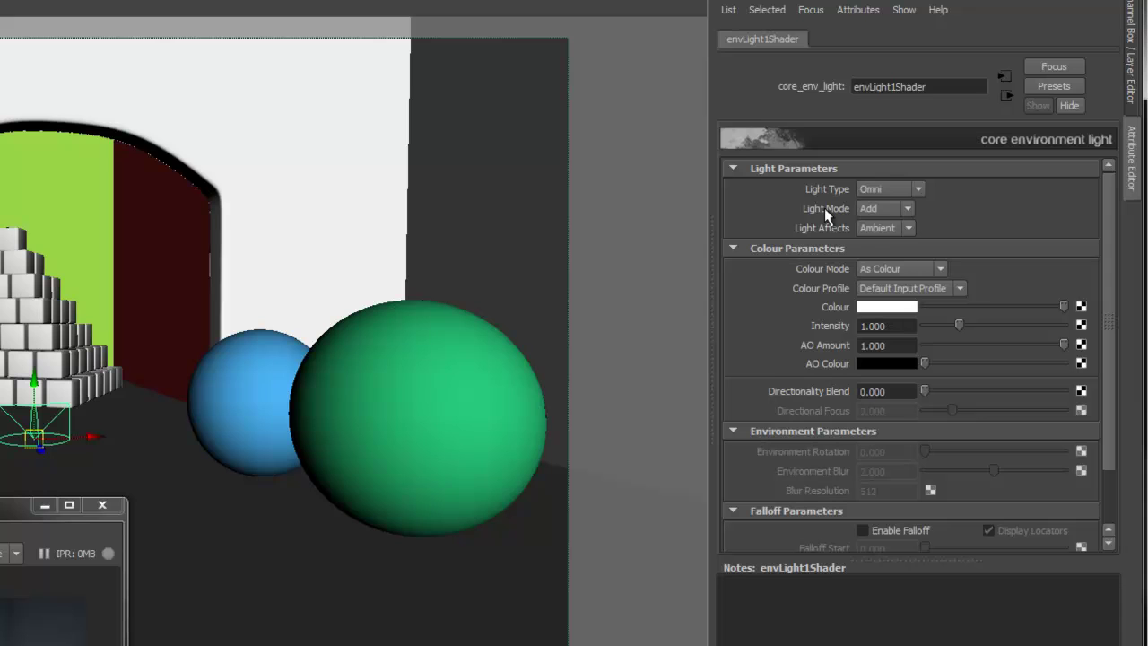
{"action": "left_click", "coordinate": [884, 212]}
Keep Light Affects on Ambient, set Colour Mode to As Environment and profile to Linear sRGB.
{"action": "left_click", "coordinate": [888, 226]}
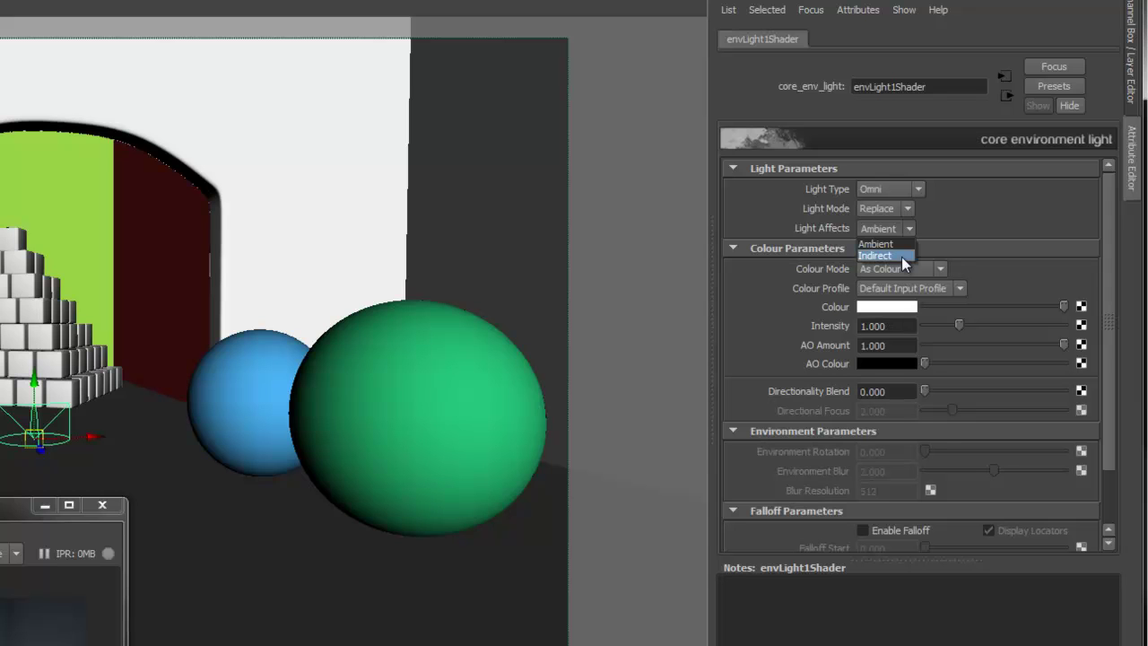
{"action": "left_click", "coordinate": [875, 244]}
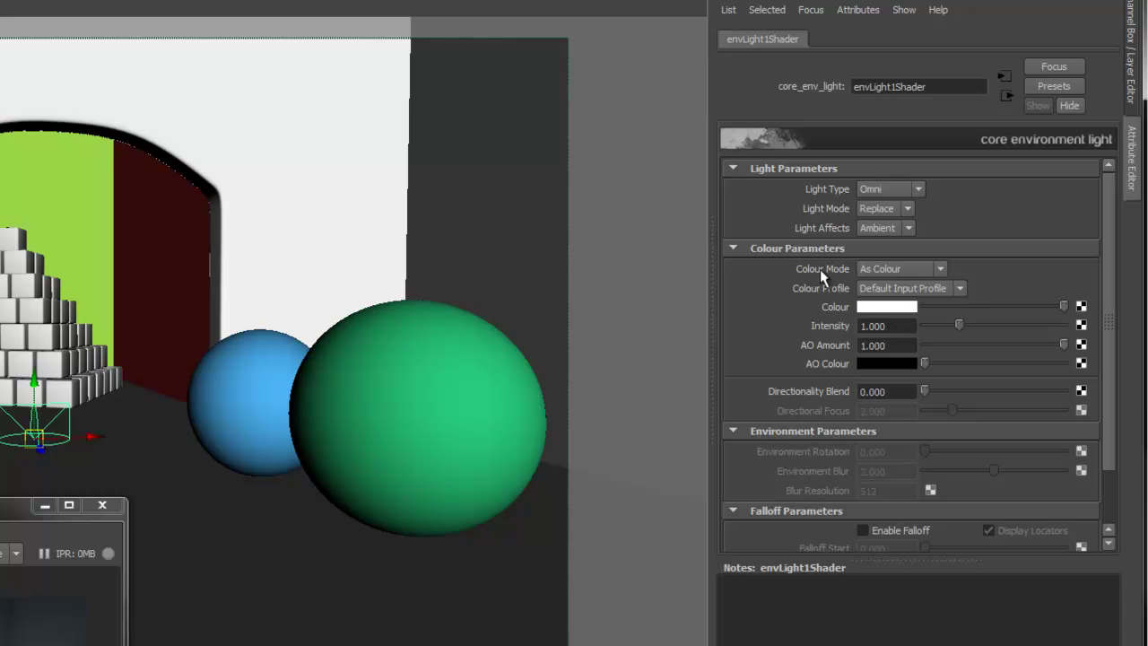
{"action": "left_click", "coordinate": [910, 269]}
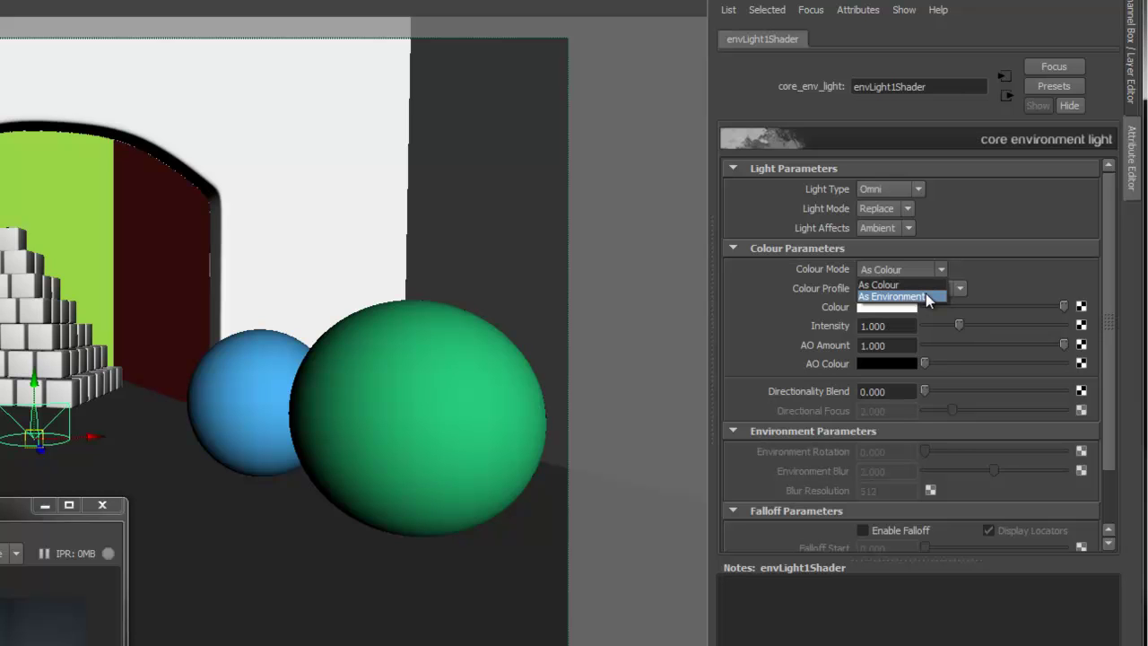
{"action": "left_click", "coordinate": [926, 295]}
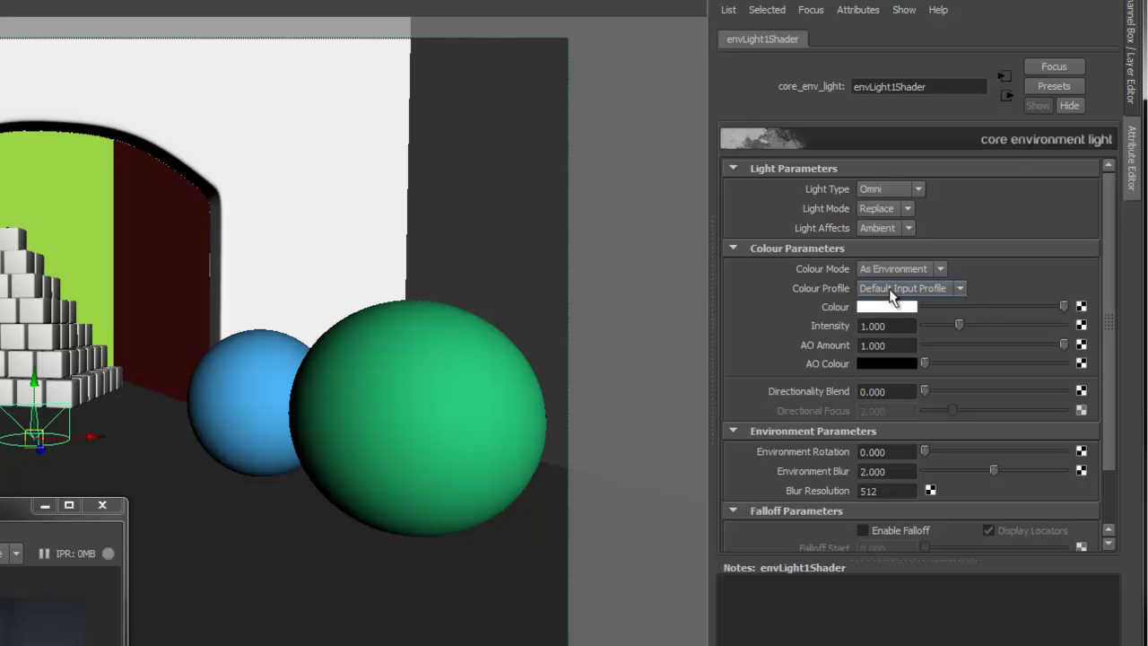
{"action": "left_click", "coordinate": [892, 289]}
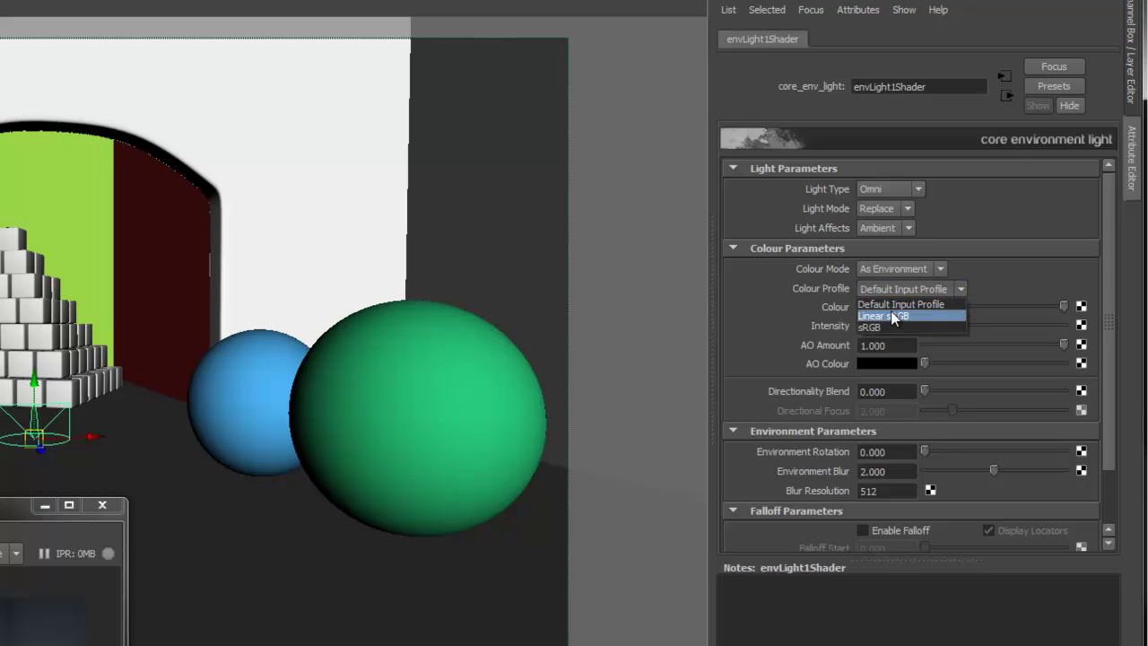
{"action": "left_click", "coordinate": [891, 315]}
{"action": "left_click", "coordinate": [1081, 307]}
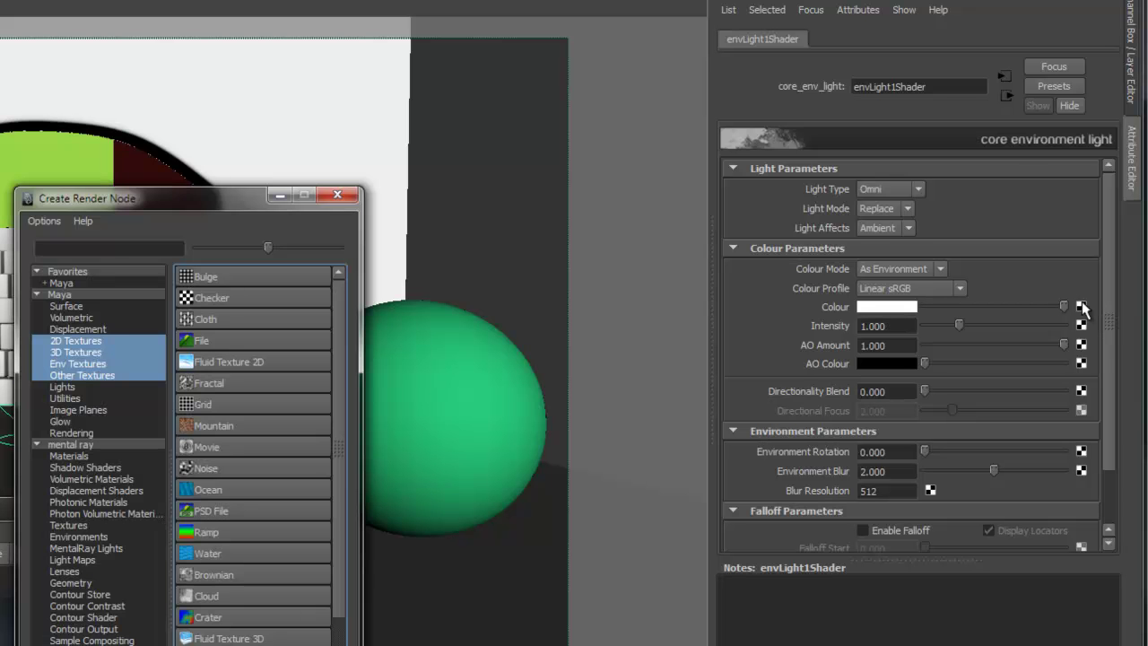
Map the light colour to a File texture loading glacier.hdr and return to envLight1Shader.
{"action": "left_click", "coordinate": [314, 342]}
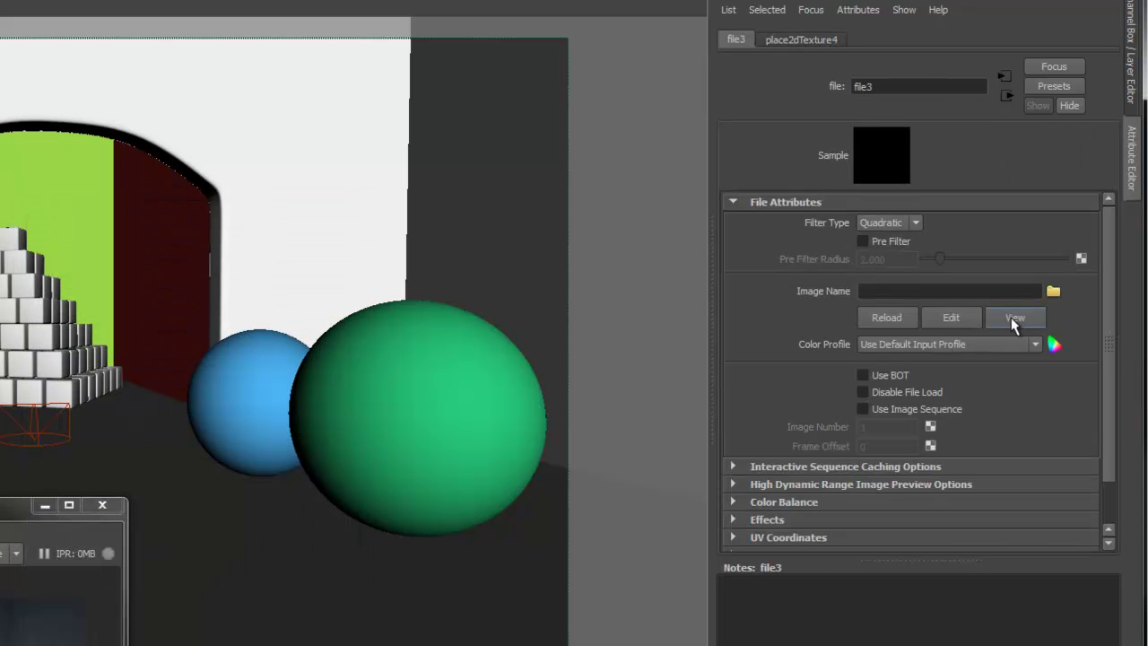
{"action": "left_click", "coordinate": [1053, 292]}
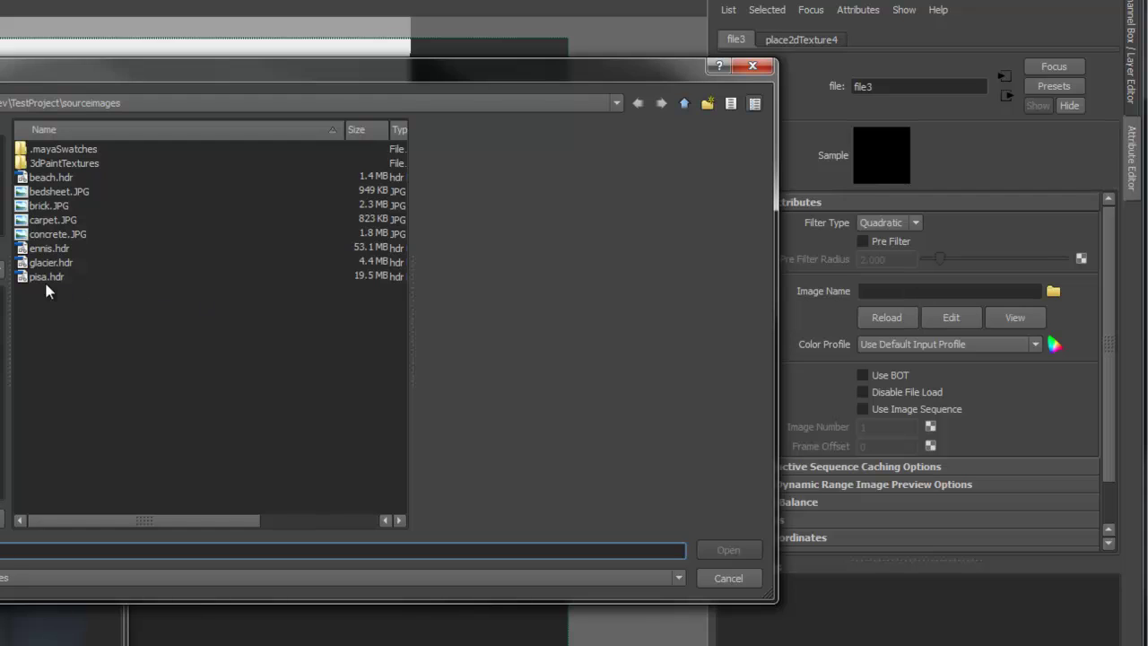
{"action": "double_click", "coordinate": [41, 262]}
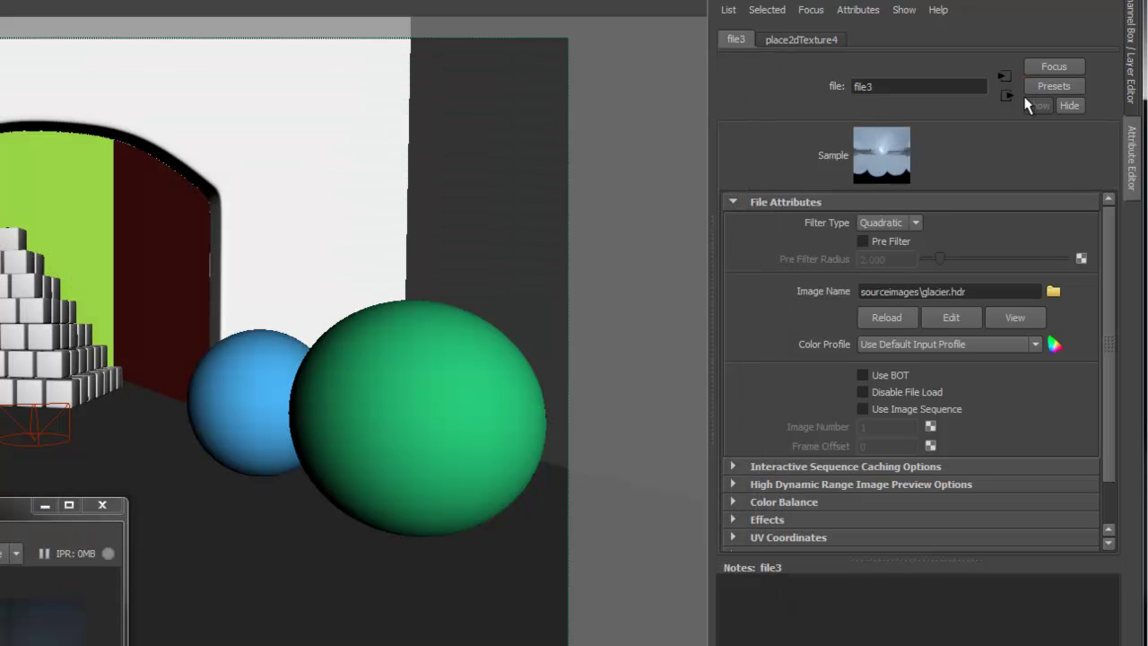
{"action": "left_click", "coordinate": [1006, 95]}
{"action": "left_click", "coordinate": [893, 326]}
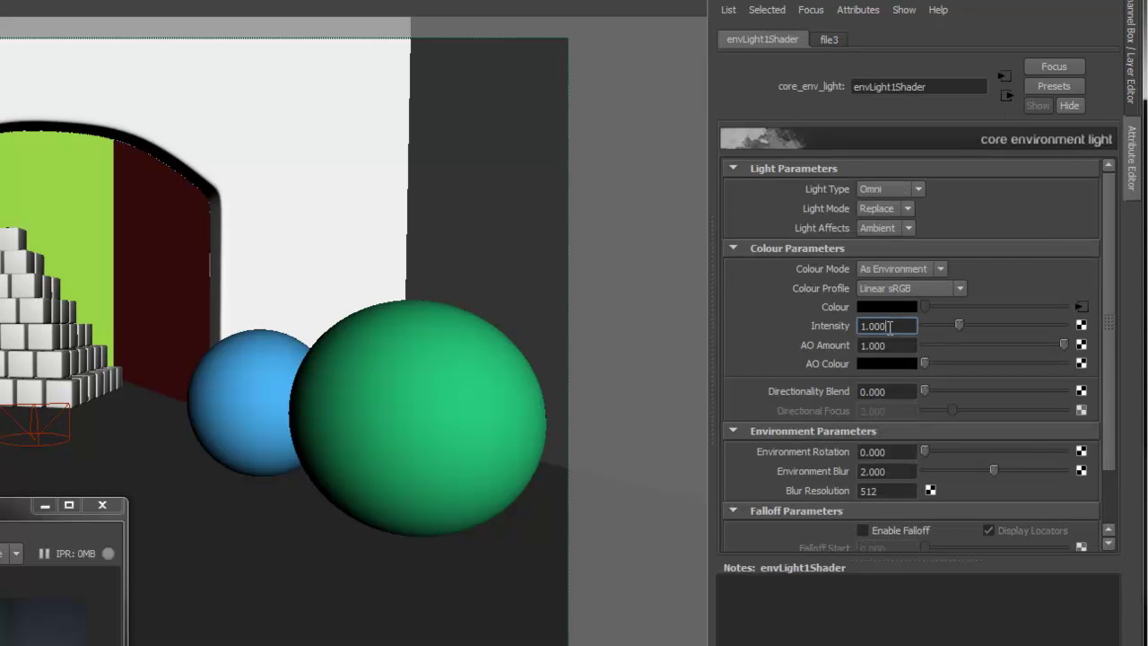
Check the environment light's AO Amount and Directionality Blend values.
{"action": "left_click", "coordinate": [890, 345]}
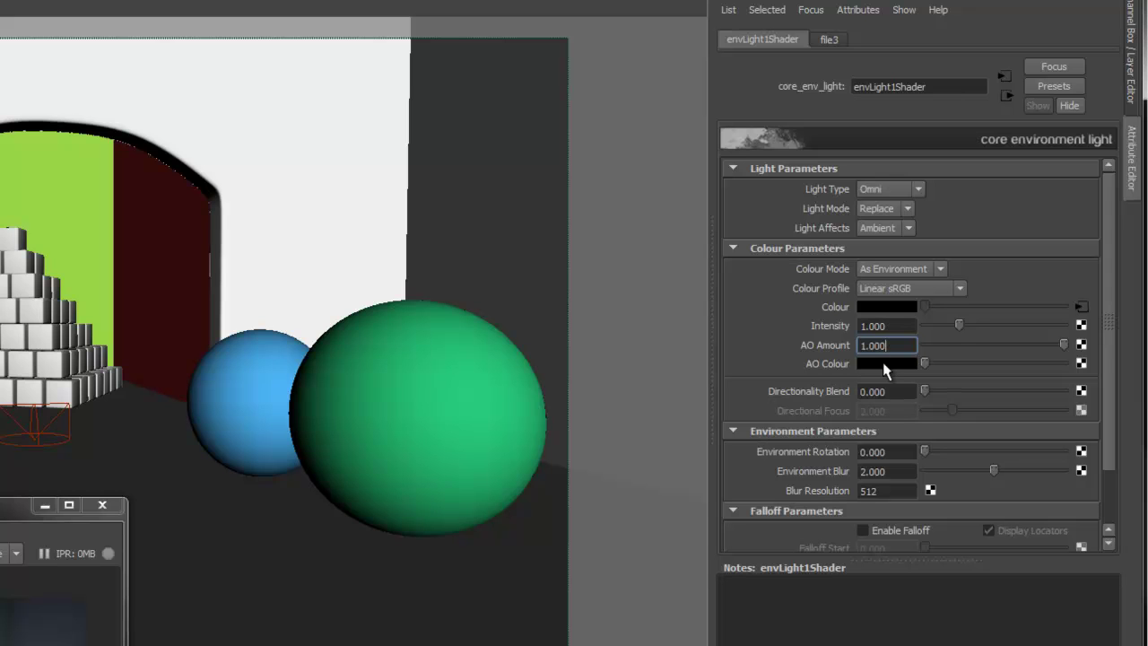
{"action": "left_click", "coordinate": [889, 391]}
{"action": "scroll", "coordinate": [897, 405], "scroll_direction": "down", "scroll_amount": 3}
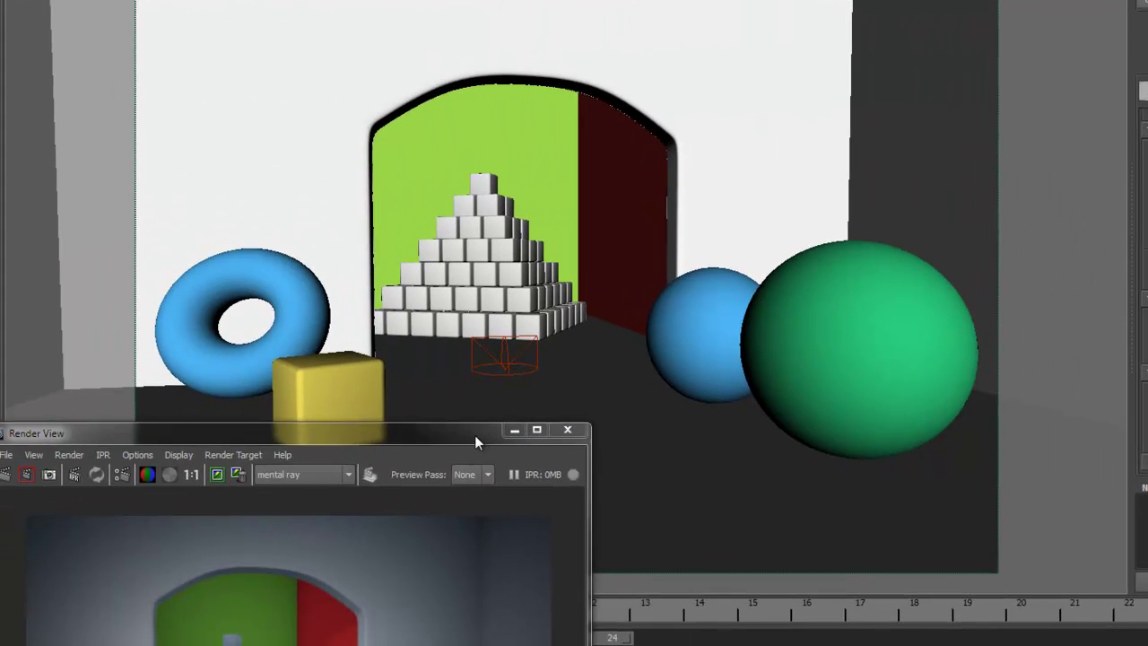
Redo the previous render to show the scene lit by the glacier environment light.
{"action": "left_click_drag", "start_coordinate": [474, 435], "coordinate": [719, 80]}
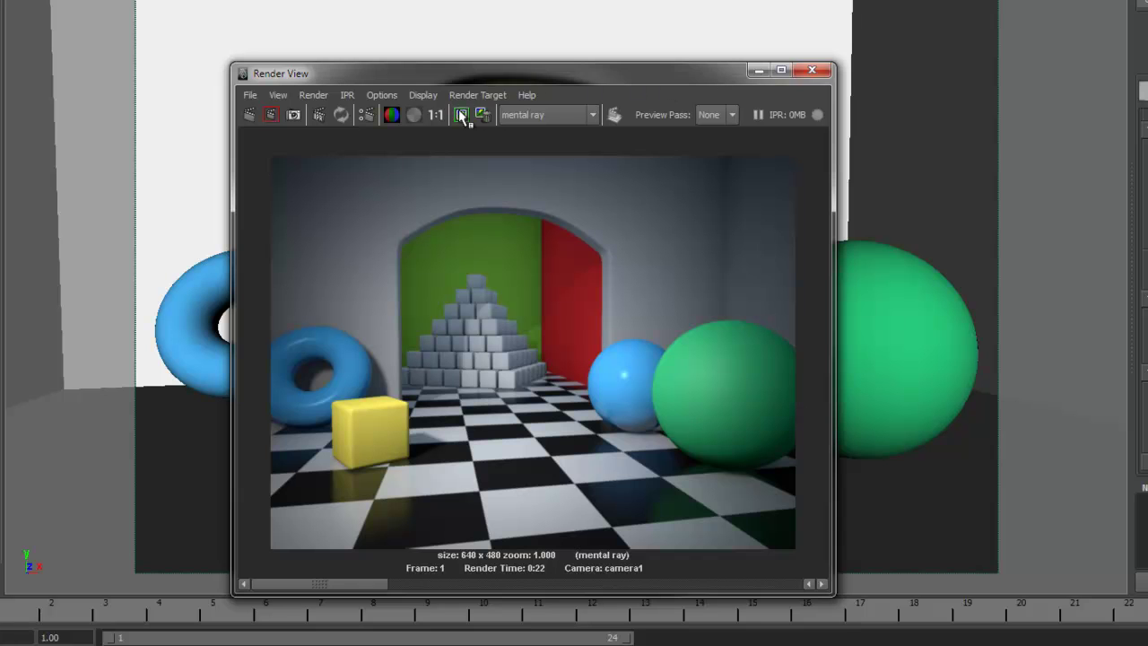
{"action": "left_click", "coordinate": [248, 114]}
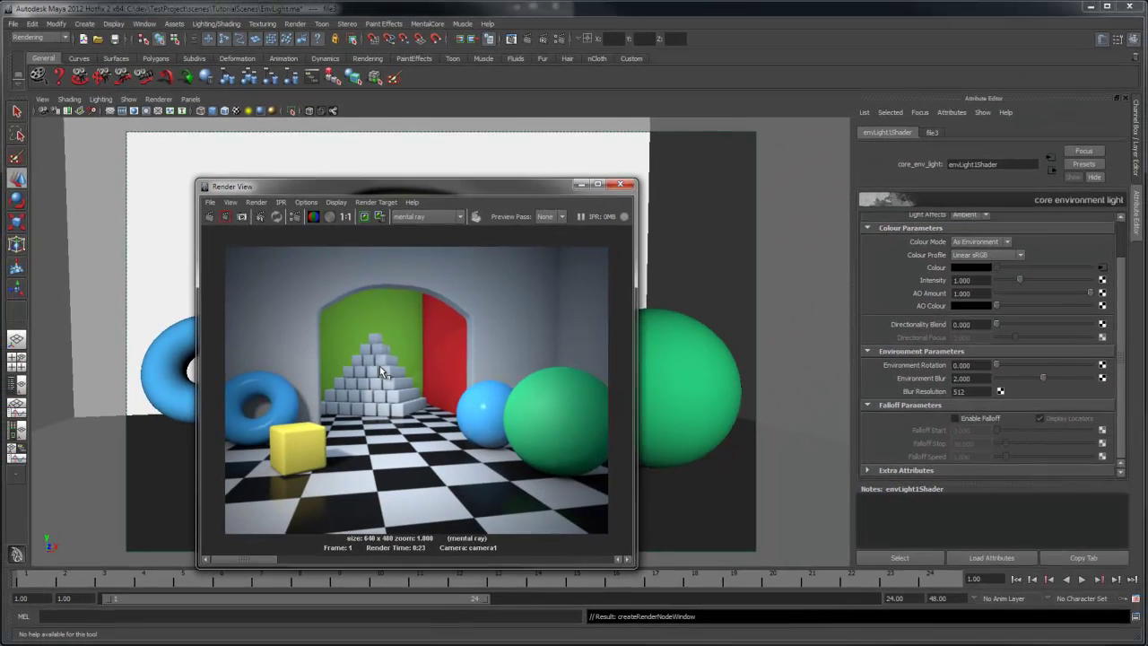
{"action": "left_click_drag", "start_coordinate": [565, 186], "coordinate": [423, 337]}
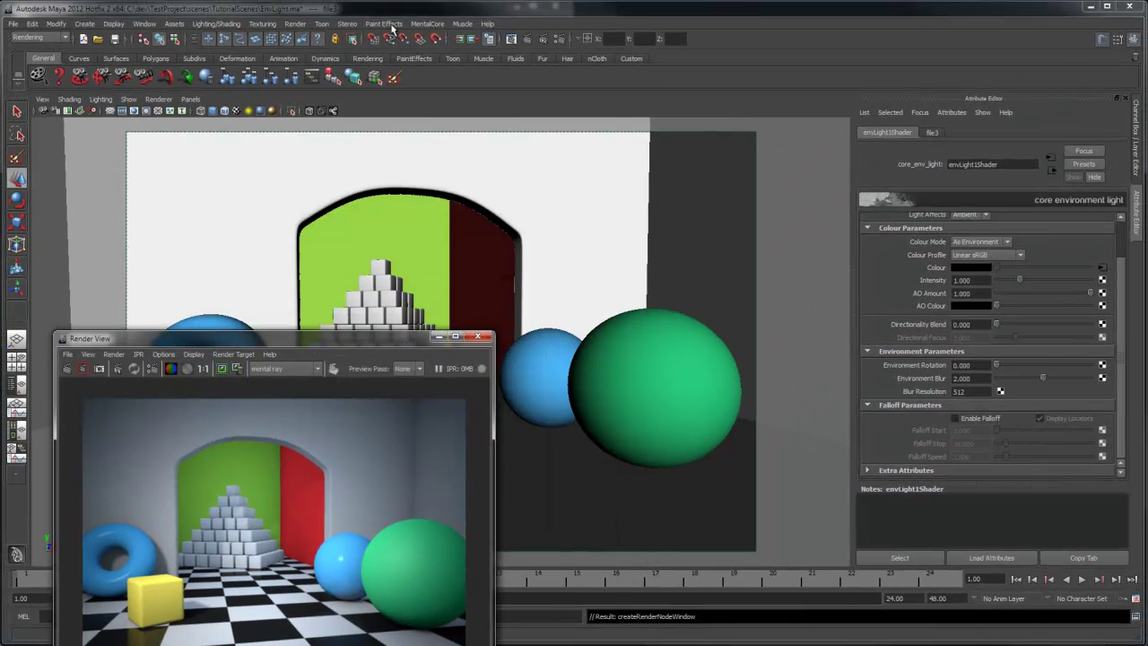
Create another MentalCore environment light and set its Light Mode to Scale.
{"action": "left_click", "coordinate": [427, 23]}
{"action": "mouse_move", "coordinate": [435, 41]}
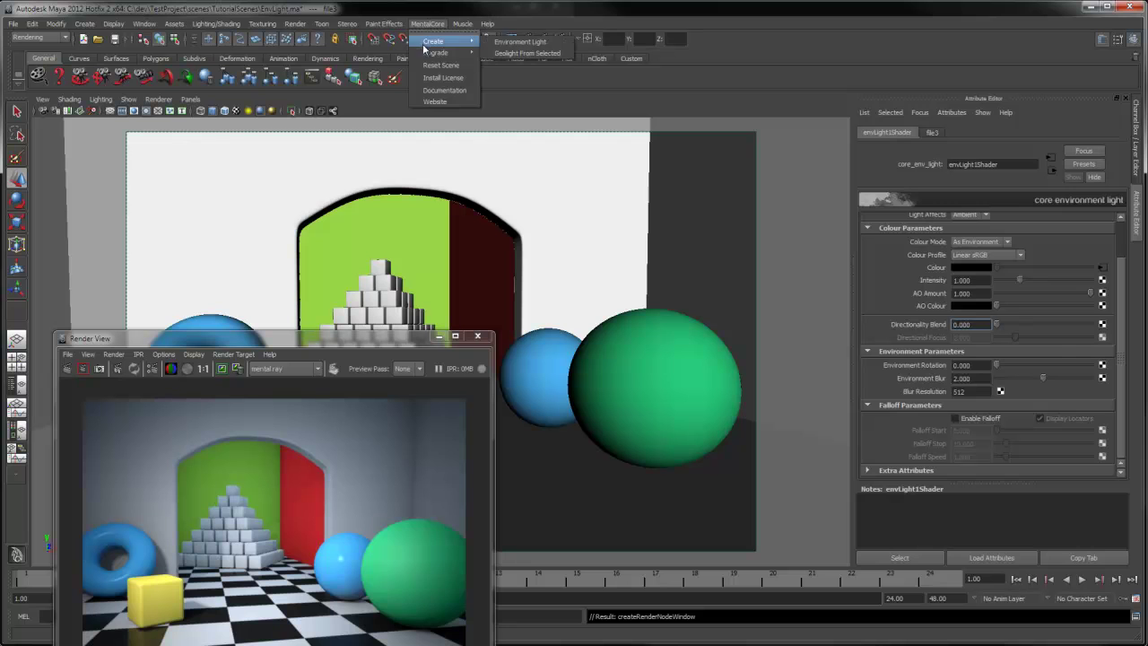
{"action": "left_click", "coordinate": [523, 42]}
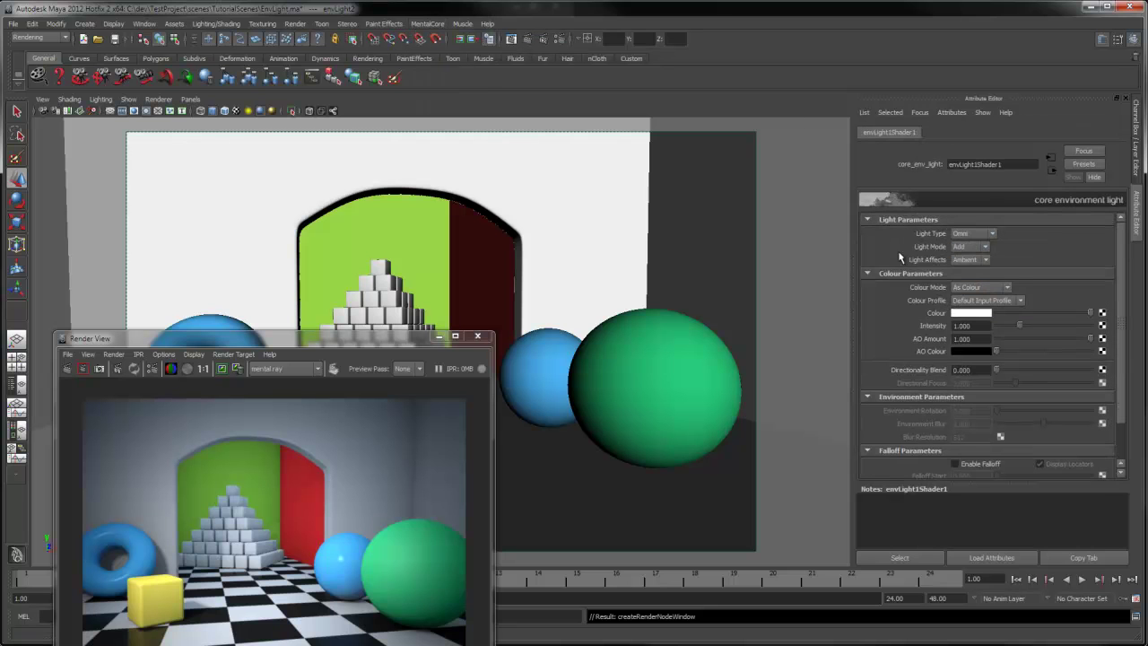
{"action": "left_click", "coordinate": [967, 247]}
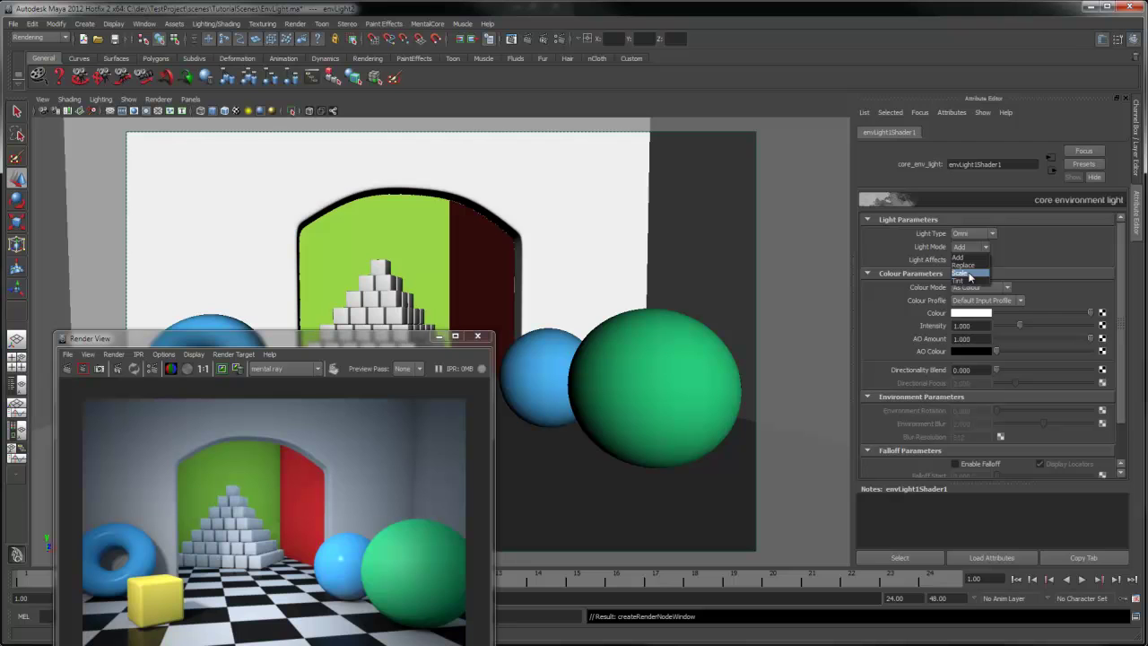
{"action": "left_click", "coordinate": [969, 273]}
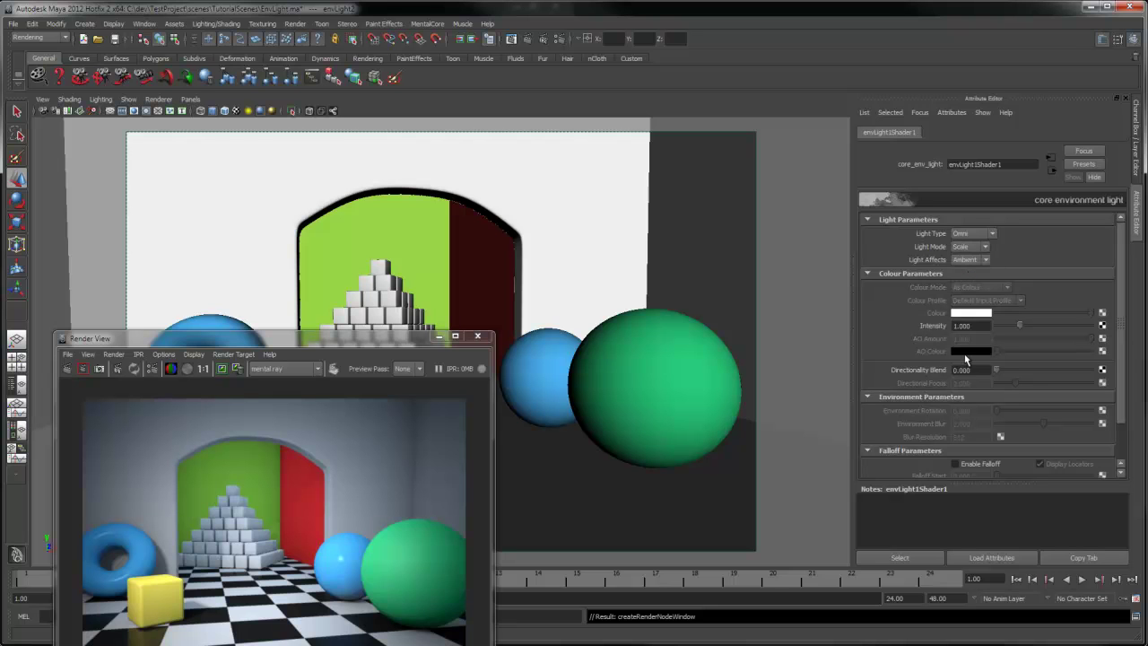
Set the new light's Intensity to 0.2 and enable falloff.
{"action": "left_click", "coordinate": [984, 326]}
{"action": "type", "text": "0.2"}
{"action": "key", "text": "Return"}
{"action": "scroll", "coordinate": [982, 326], "scroll_direction": "down", "scroll_amount": 2}
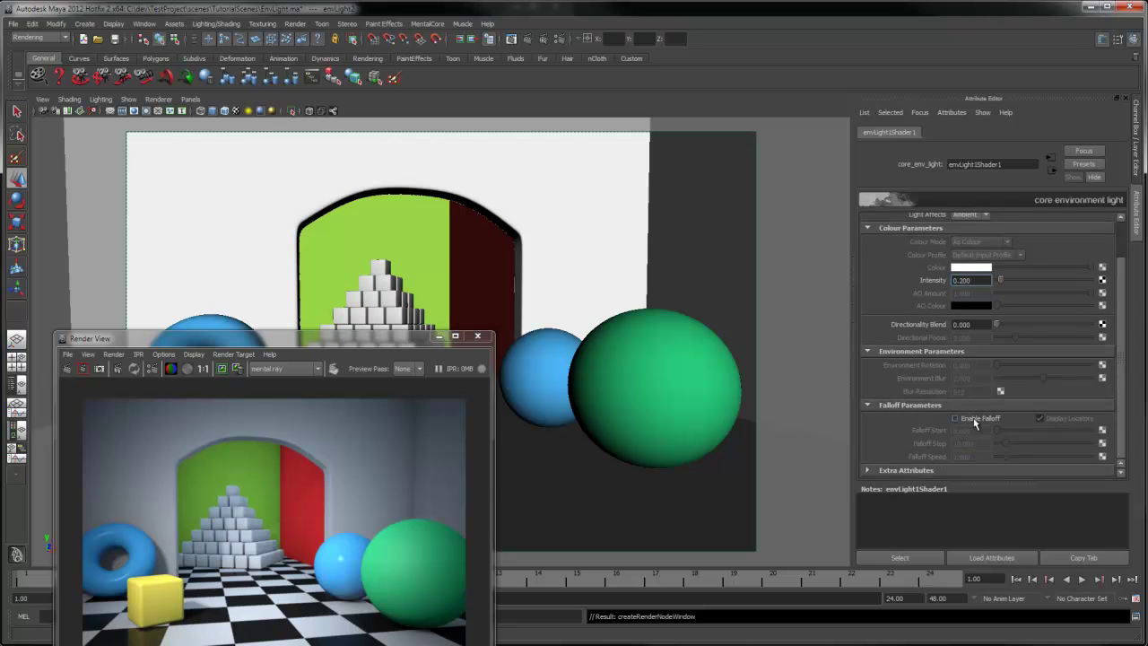
{"action": "left_click", "coordinate": [955, 419]}
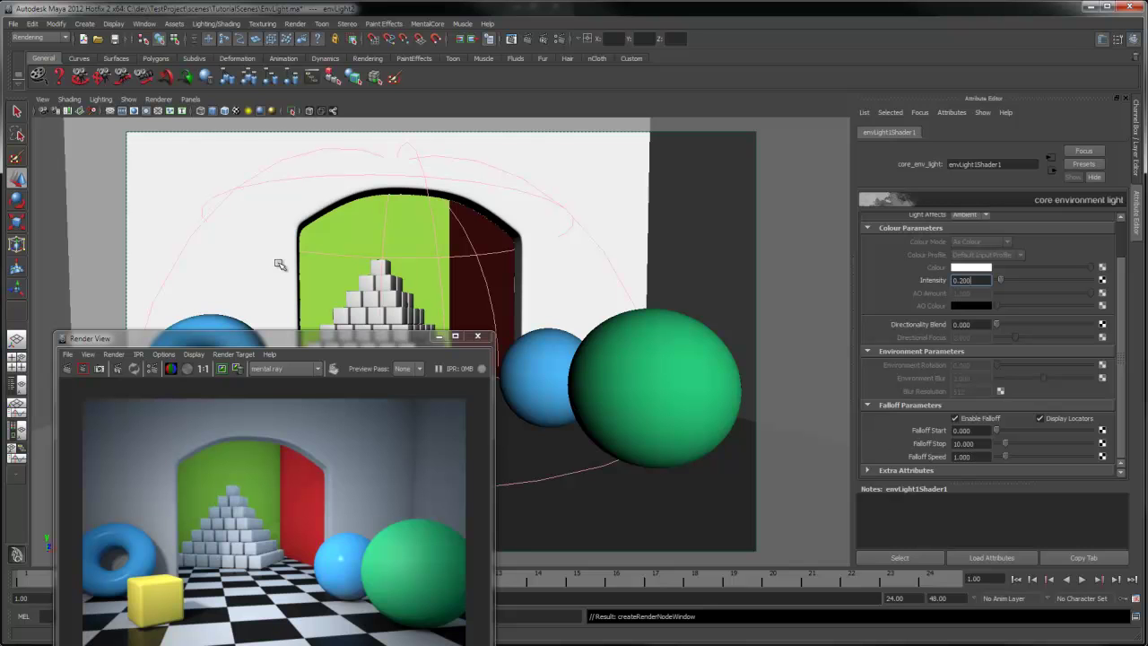
Close the render window and frame the arch and pyramid from another perspective camera.
{"action": "left_click", "coordinate": [477, 335]}
{"action": "left_click", "coordinate": [190, 98]}
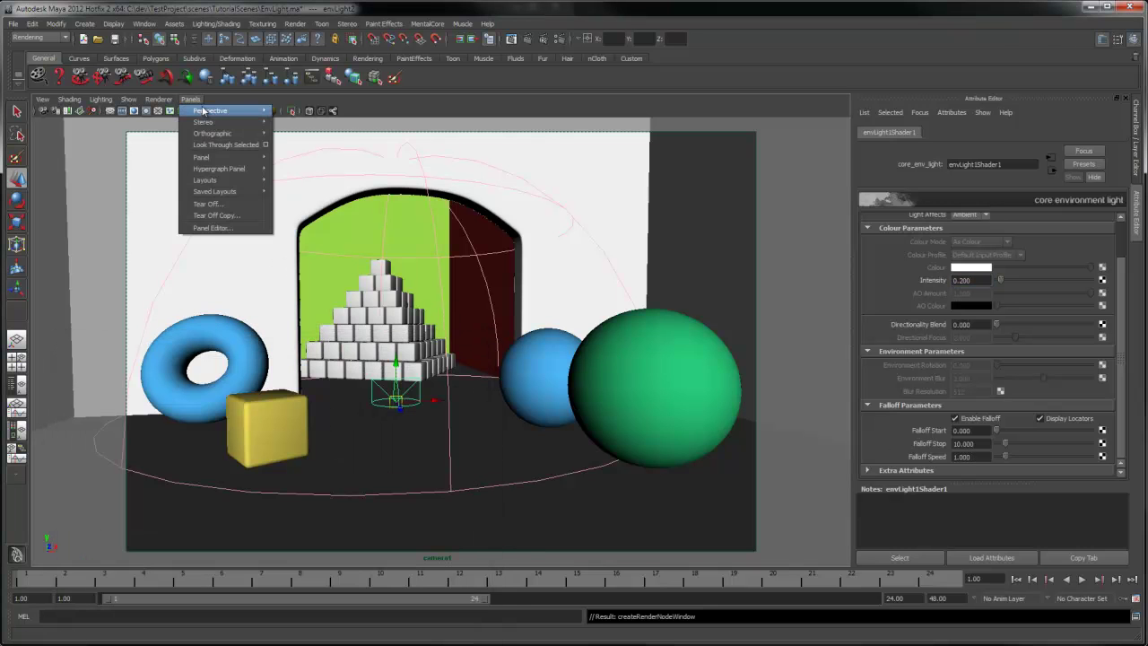
{"action": "left_click", "coordinate": [305, 130]}
{"action": "left_click_drag", "start_coordinate": [509, 305], "coordinate": [467, 358], "text": "alt"}
{"action": "right_click_drag", "start_coordinate": [467, 359], "coordinate": [384, 456], "text": "alt"}
Place the environment light above the pyramid and set its Falloff Stop to 24.204.
{"action": "left_click", "coordinate": [351, 461]}
{"action": "left_click_drag", "start_coordinate": [436, 309], "coordinate": [329, 278], "text": "alt"}
{"action": "left_click", "coordinate": [411, 310]}
{"action": "left_click_drag", "start_coordinate": [267, 251], "coordinate": [233, 285], "text": "alt"}
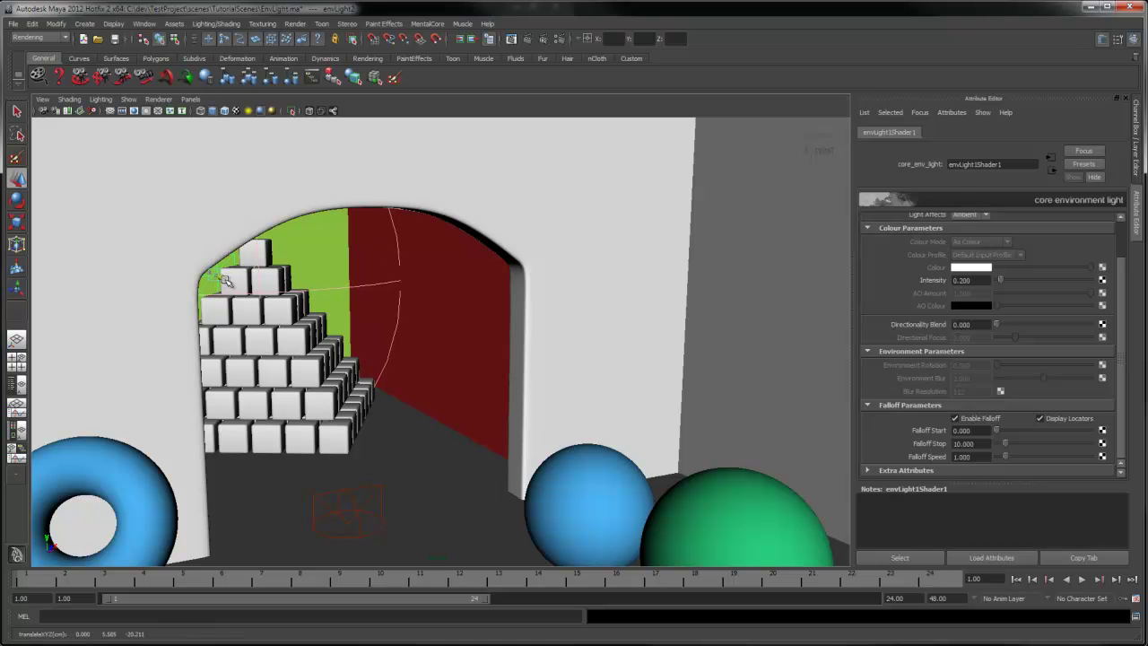
{"action": "right_click_drag", "start_coordinate": [395, 359], "coordinate": [348, 341], "text": "alt"}
{"action": "left_click_drag", "start_coordinate": [348, 341], "coordinate": [269, 318], "text": "alt"}
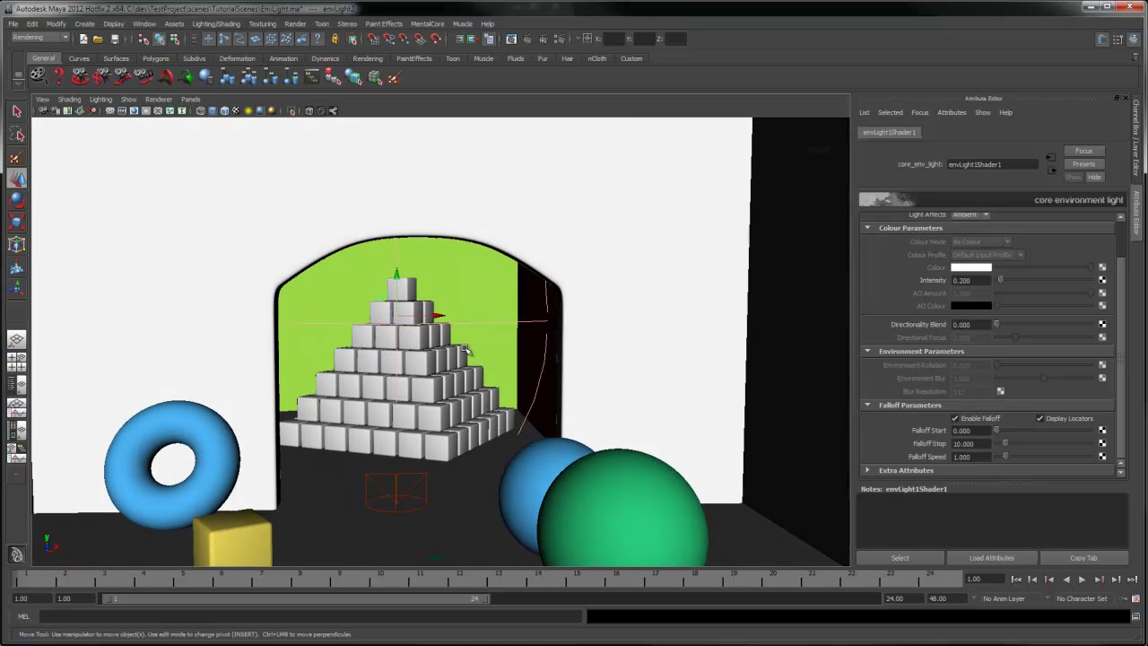
{"action": "left_click_drag", "start_coordinate": [1004, 450], "coordinate": [1020, 450]}
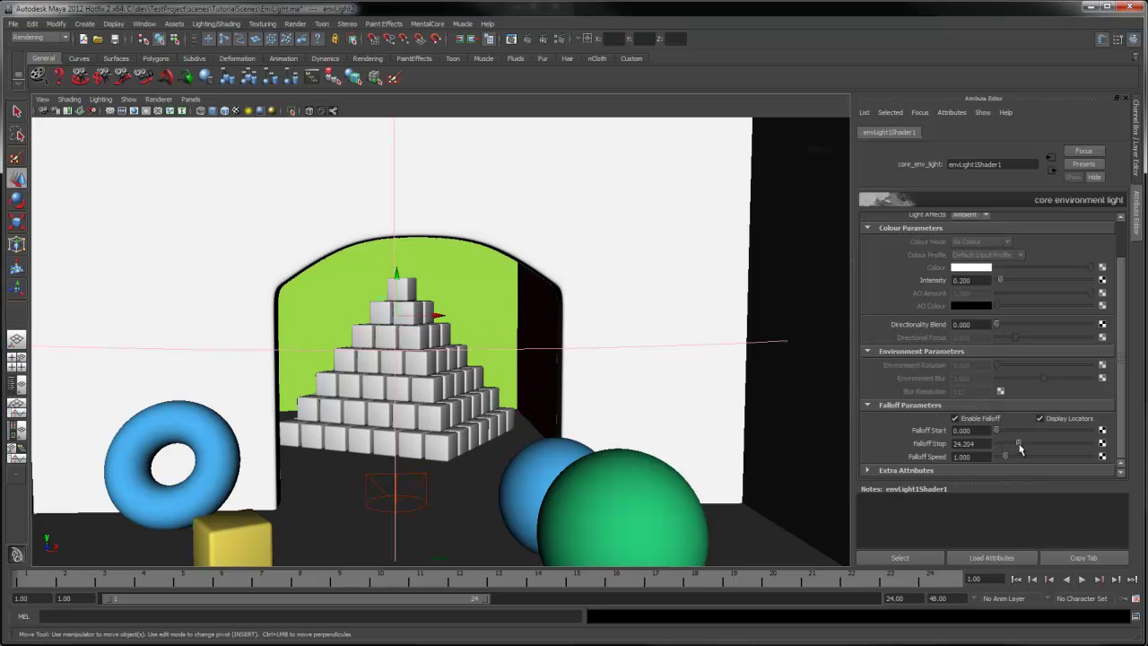
Scale the environment light to about 1.38 in Y and 1.8 in X across the green wall.
{"action": "right_click_drag", "start_coordinate": [597, 380], "coordinate": [471, 346], "text": "alt"}
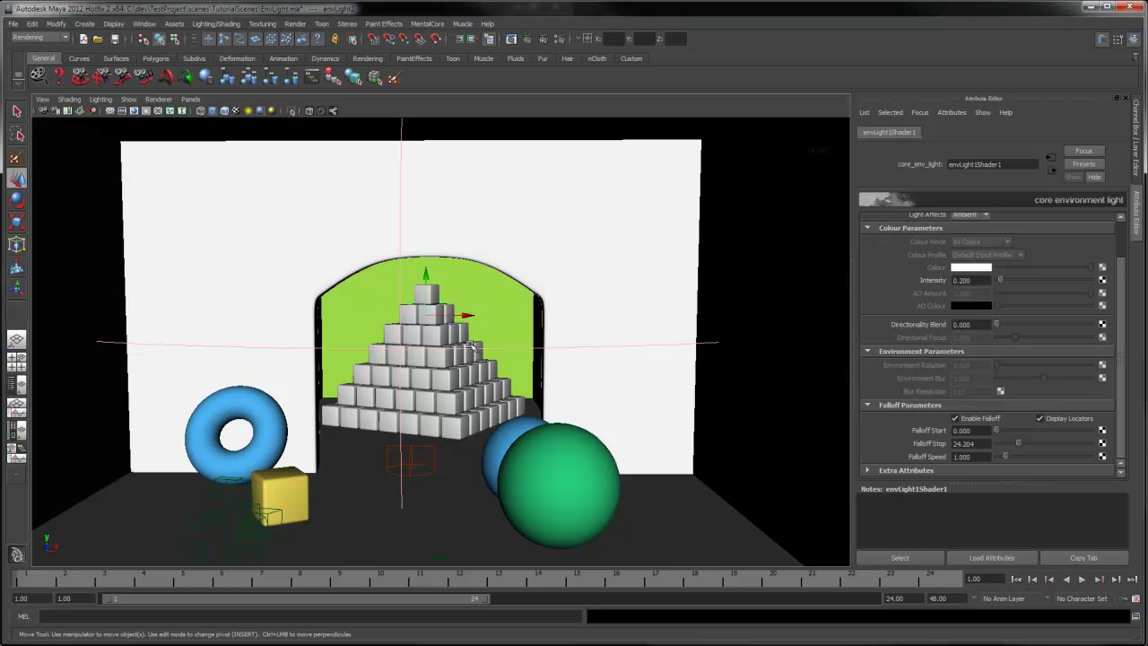
{"action": "key", "text": "r"}
{"action": "left_click_drag", "start_coordinate": [471, 346], "coordinate": [489, 340], "text": "alt"}
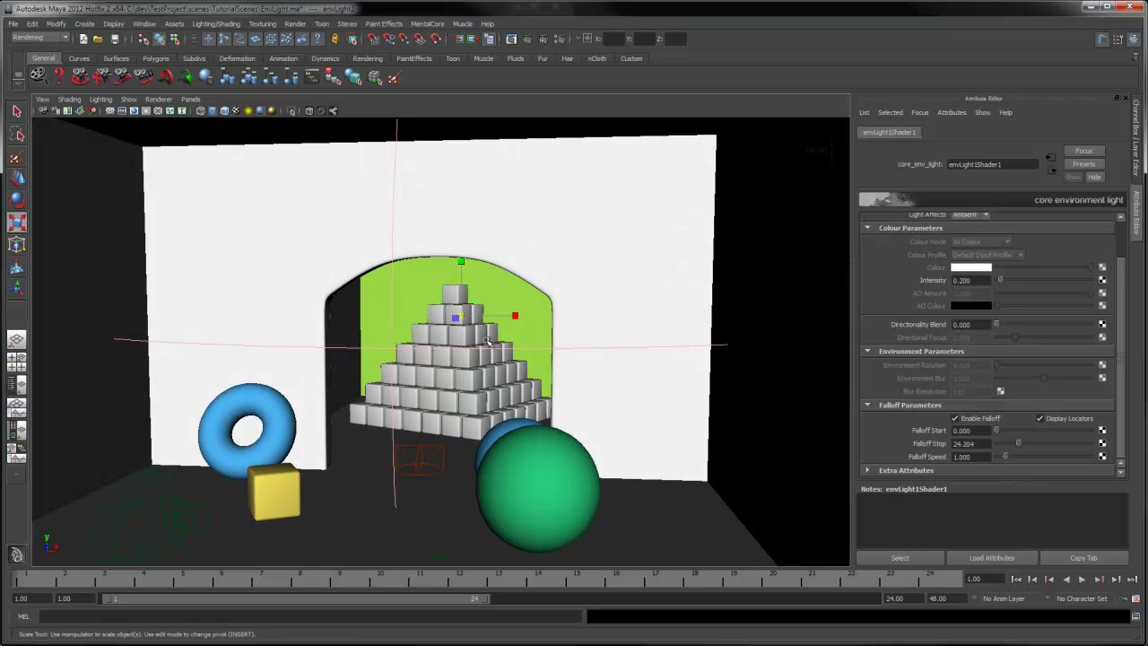
{"action": "left_click_drag", "start_coordinate": [460, 261], "coordinate": [458, 238]}
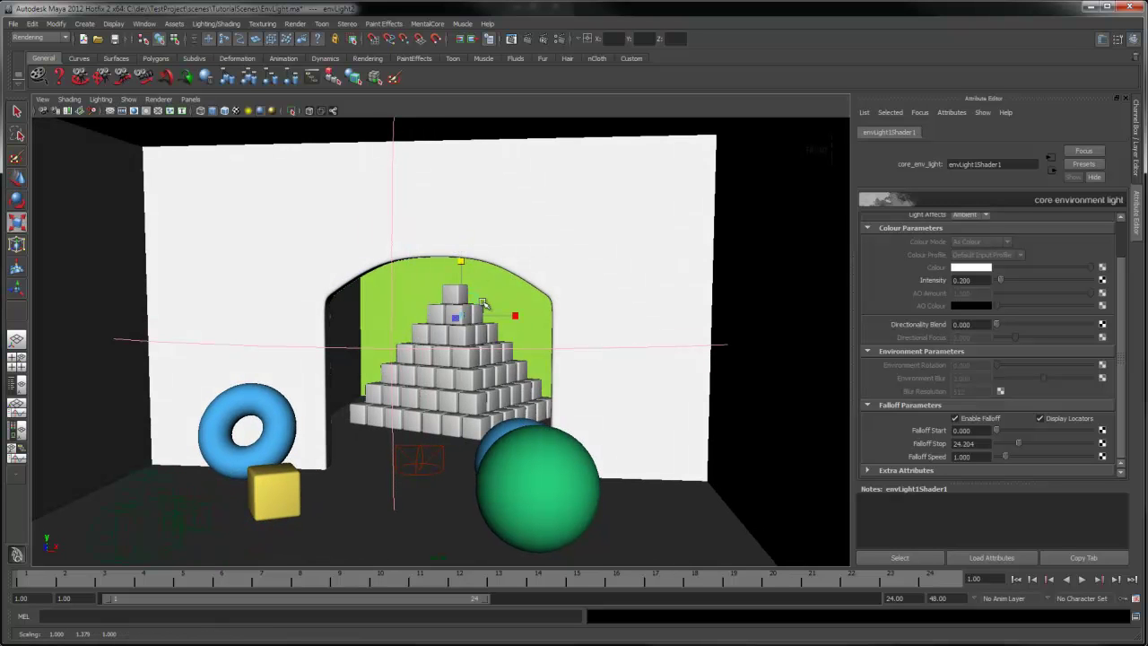
{"action": "left_click_drag", "start_coordinate": [516, 316], "coordinate": [568, 325]}
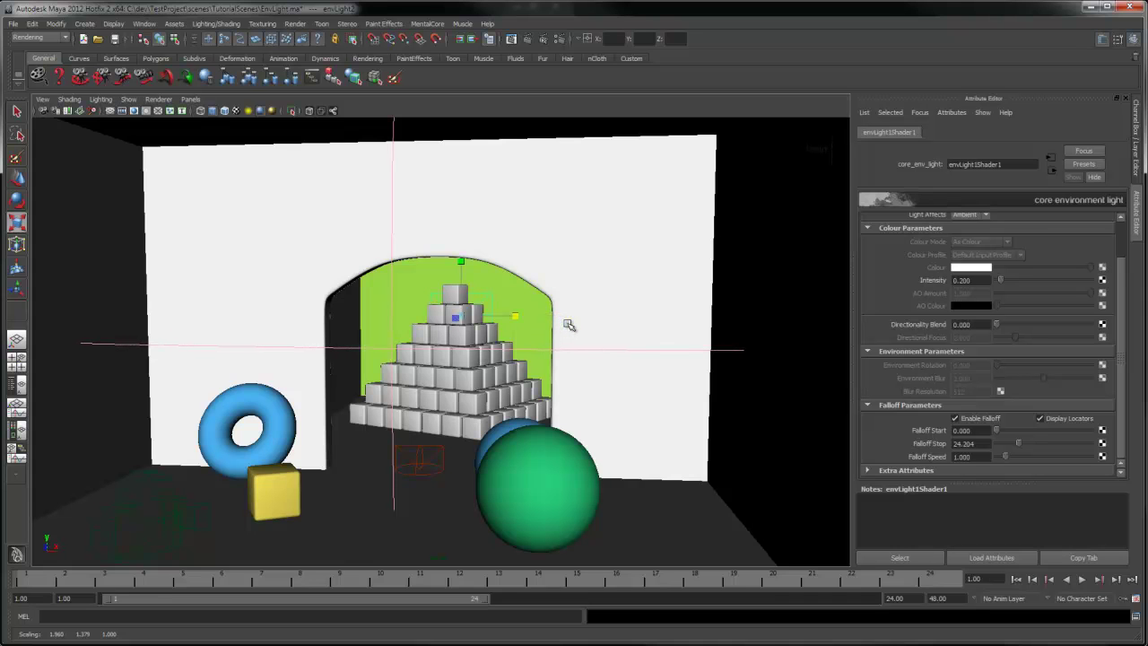
Hide the environment light's locators and render the scene in mental ray in Render View.
{"action": "left_click", "coordinate": [1053, 425]}
{"action": "left_click", "coordinate": [512, 39]}
{"action": "left_click_drag", "start_coordinate": [327, 343], "coordinate": [361, 170]}
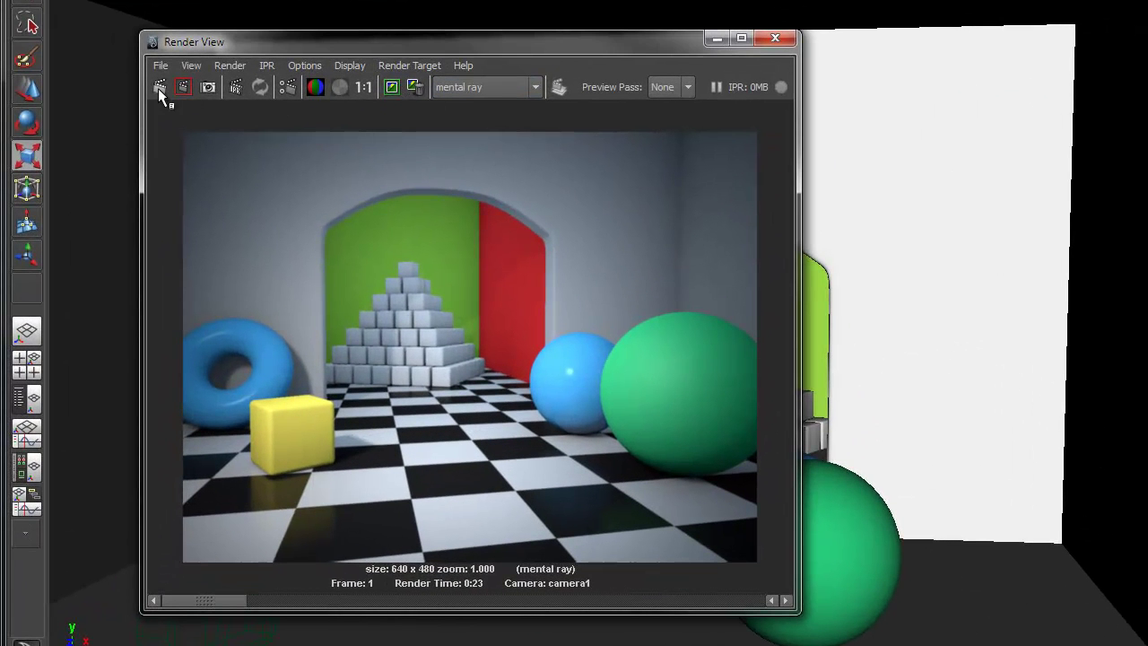
{"action": "left_click", "coordinate": [159, 87]}
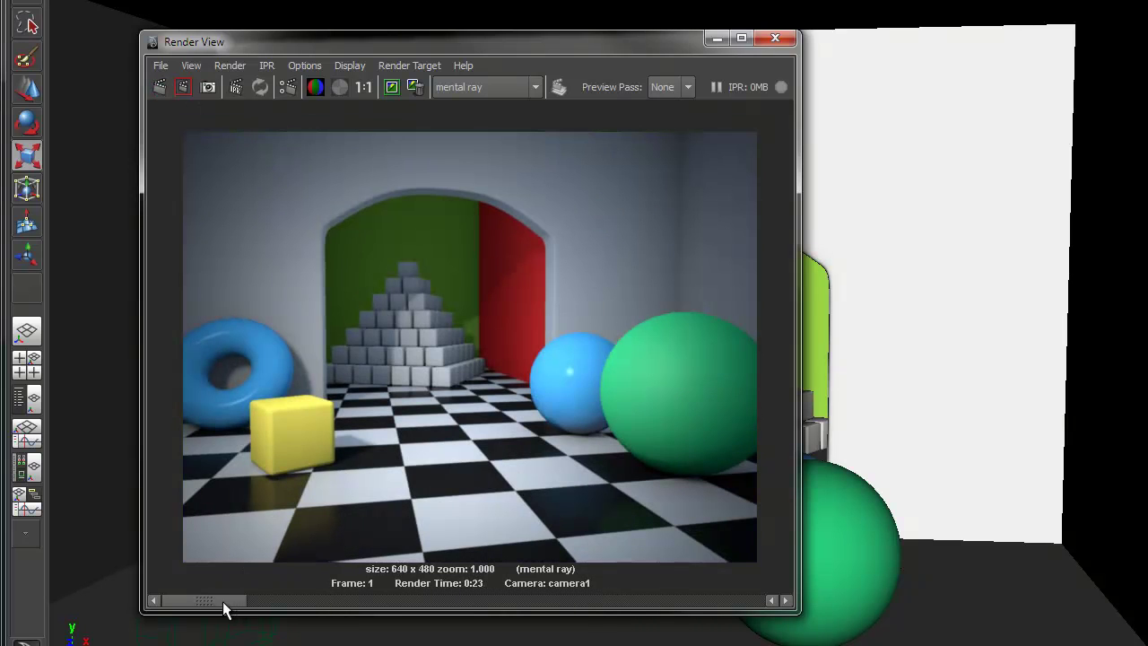
Compare with the previous render, keep the new image, and park Render View at lower left.
{"action": "left_click", "coordinate": [296, 600]}
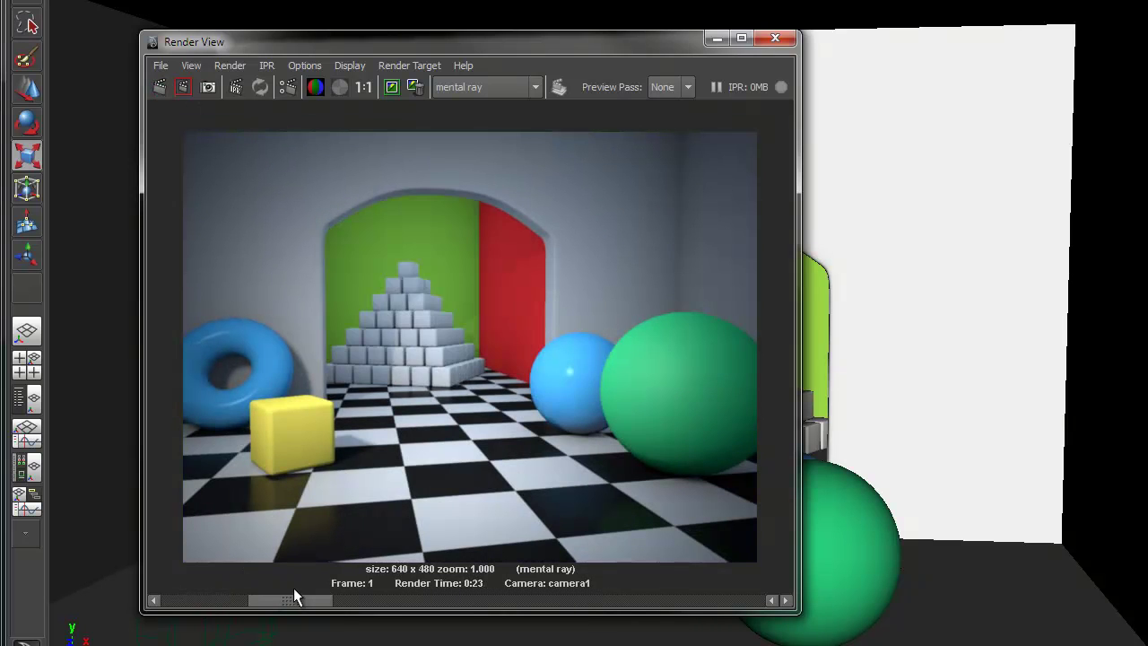
{"action": "left_click", "coordinate": [390, 86]}
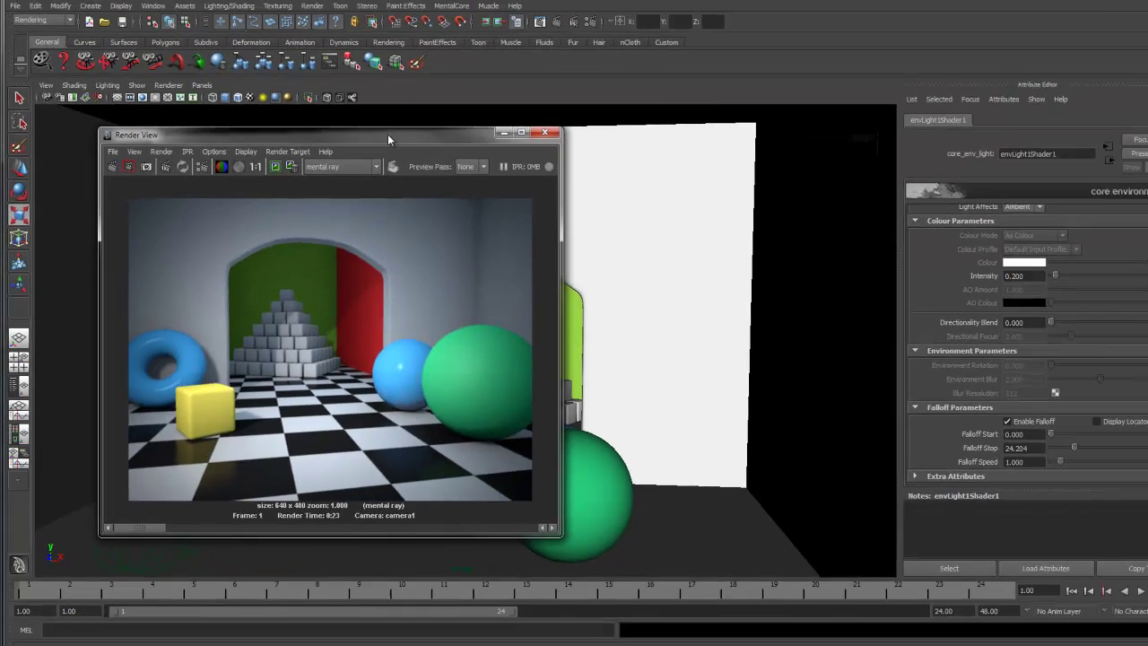
{"action": "left_click_drag", "start_coordinate": [555, 42], "coordinate": [380, 568]}
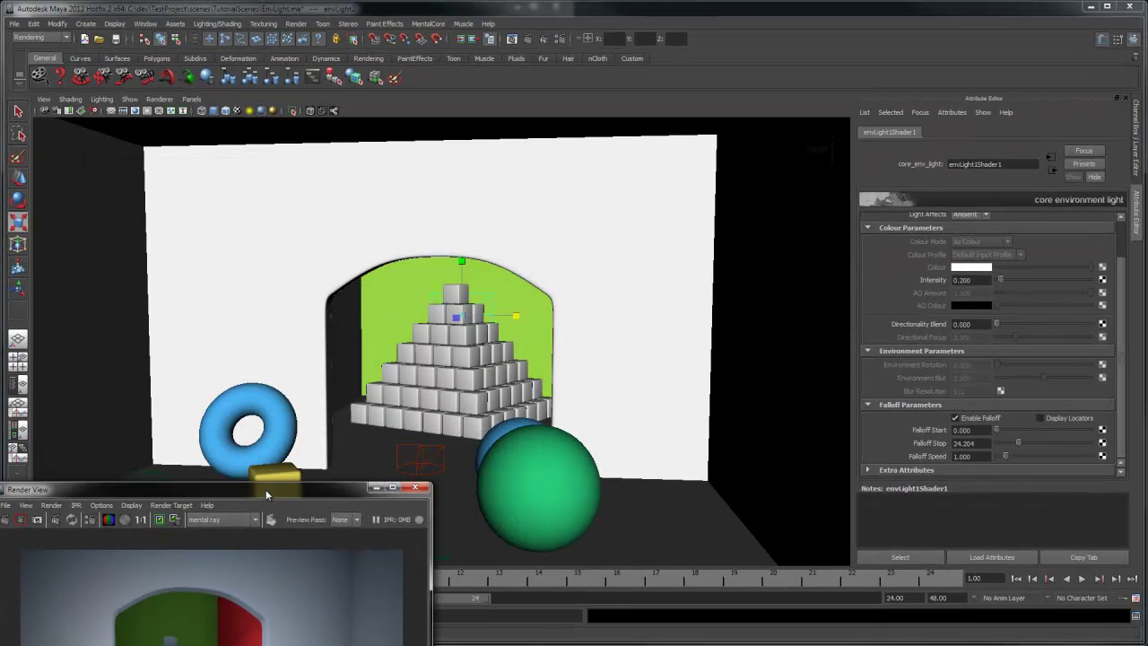
Create a MentalCore environment light and set its Light Type to Directional.
{"action": "left_click", "coordinate": [427, 23]}
{"action": "mouse_move", "coordinate": [437, 41]}
{"action": "left_click", "coordinate": [507, 42]}
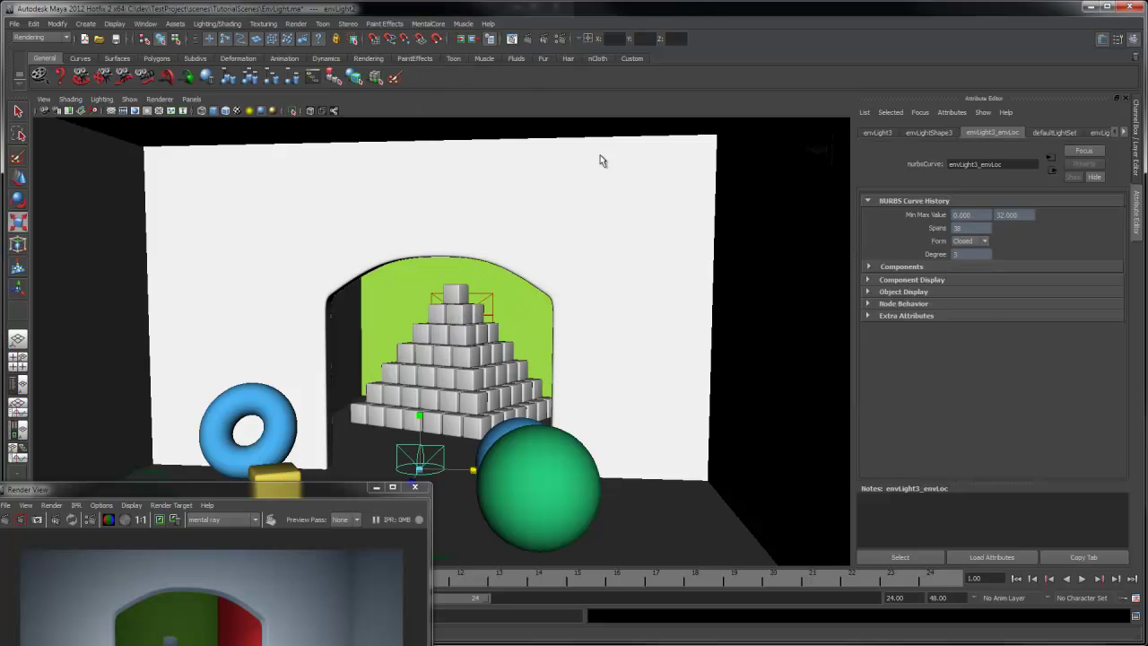
{"action": "scroll", "coordinate": [1122, 319], "scroll_direction": "up", "scroll_amount": 2}
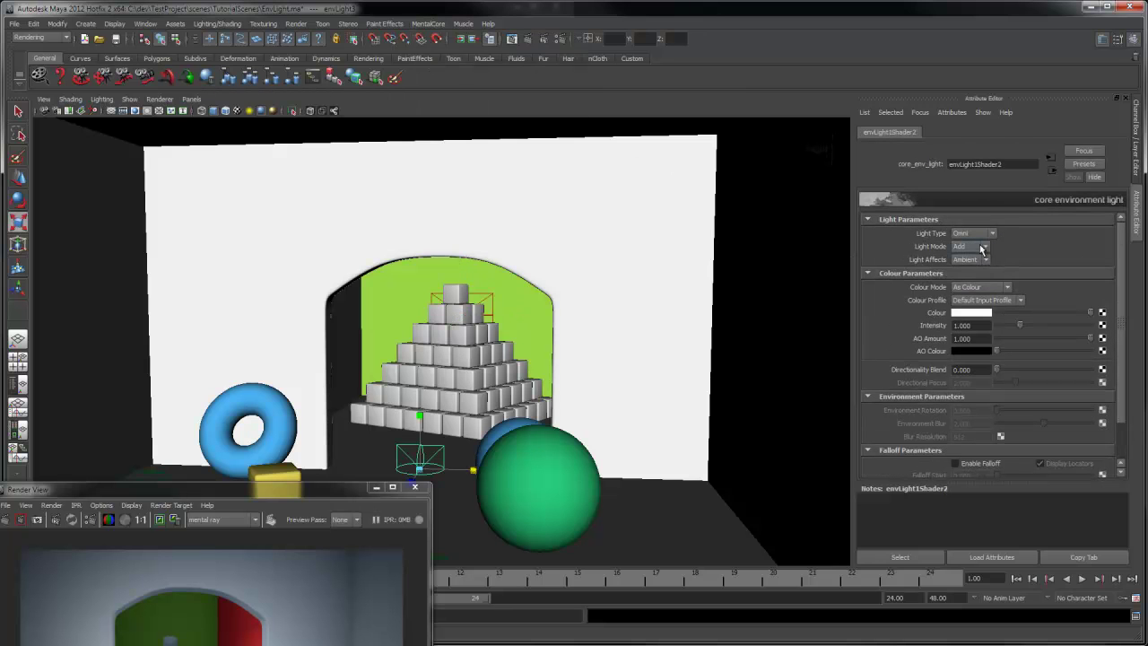
{"action": "left_click", "coordinate": [973, 233]}
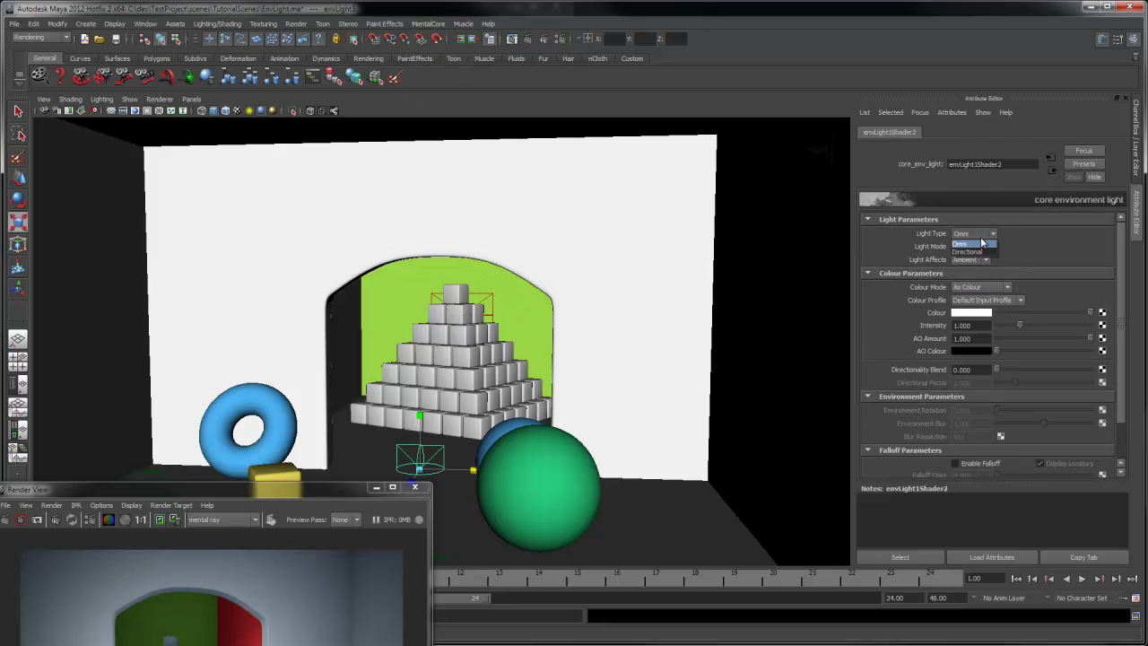
{"action": "left_click", "coordinate": [975, 247]}
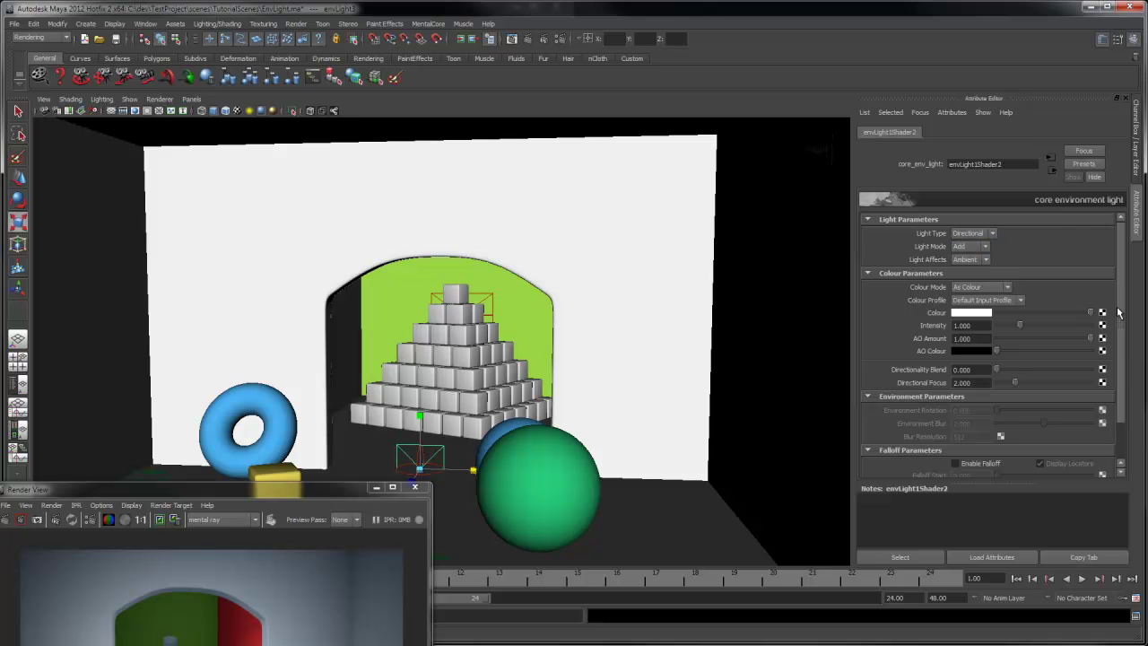
Set the light's Colour to red and its AO Colour to dark red.
{"action": "left_click", "coordinate": [973, 313]}
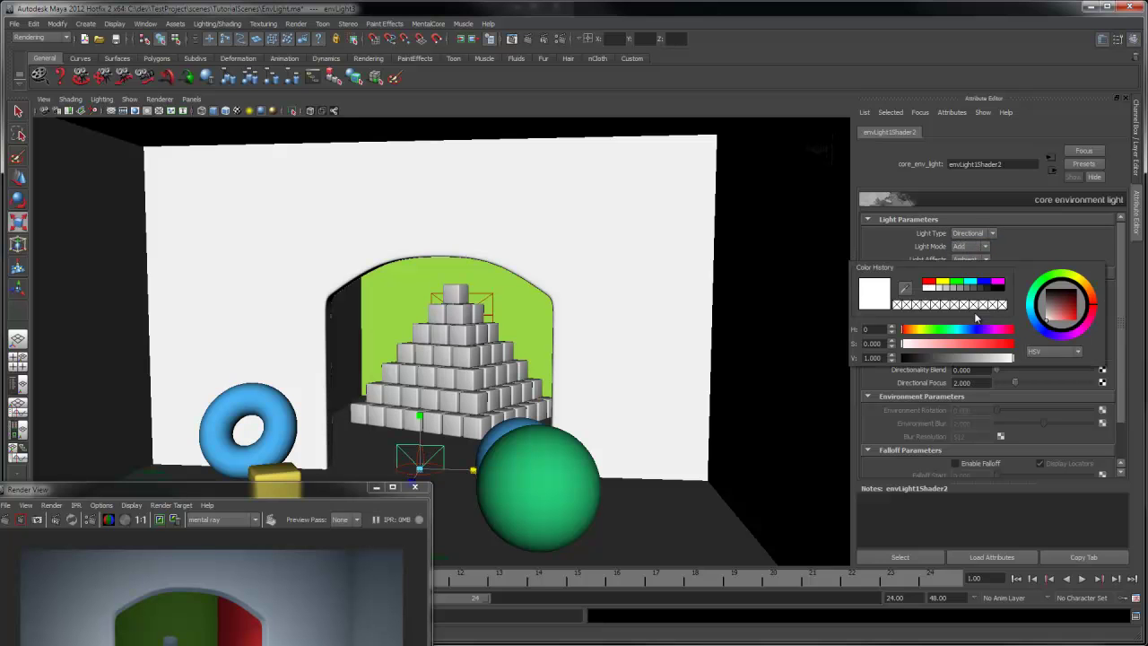
{"action": "left_click", "coordinate": [983, 343]}
{"action": "left_click_drag", "start_coordinate": [984, 344], "coordinate": [999, 345]}
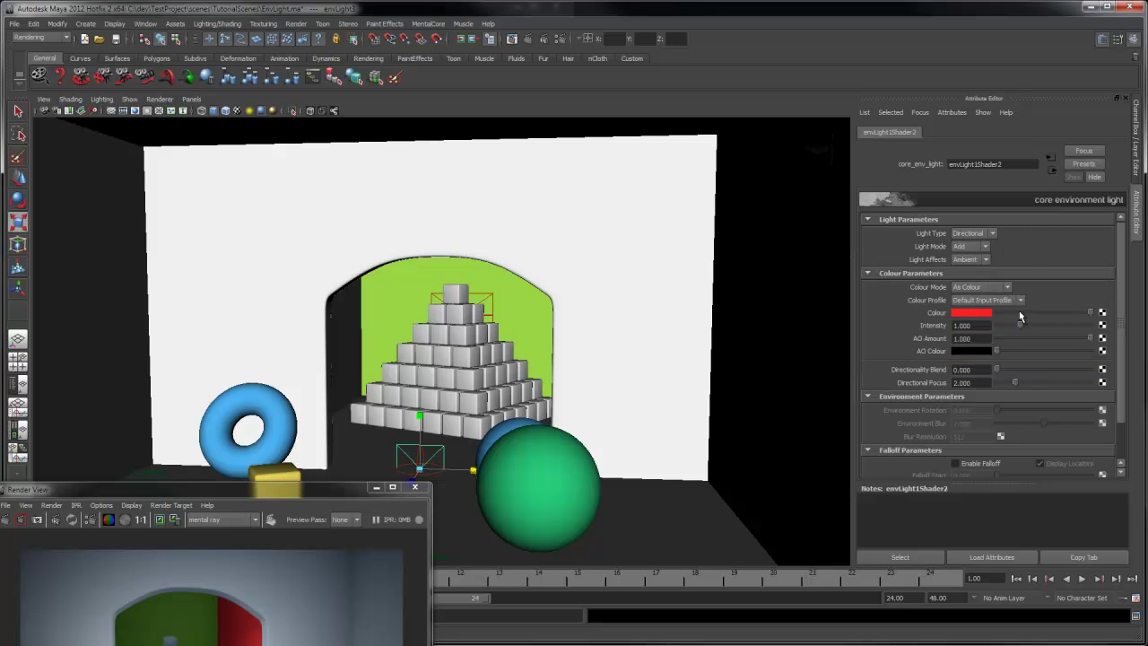
{"action": "left_click", "coordinate": [978, 353]}
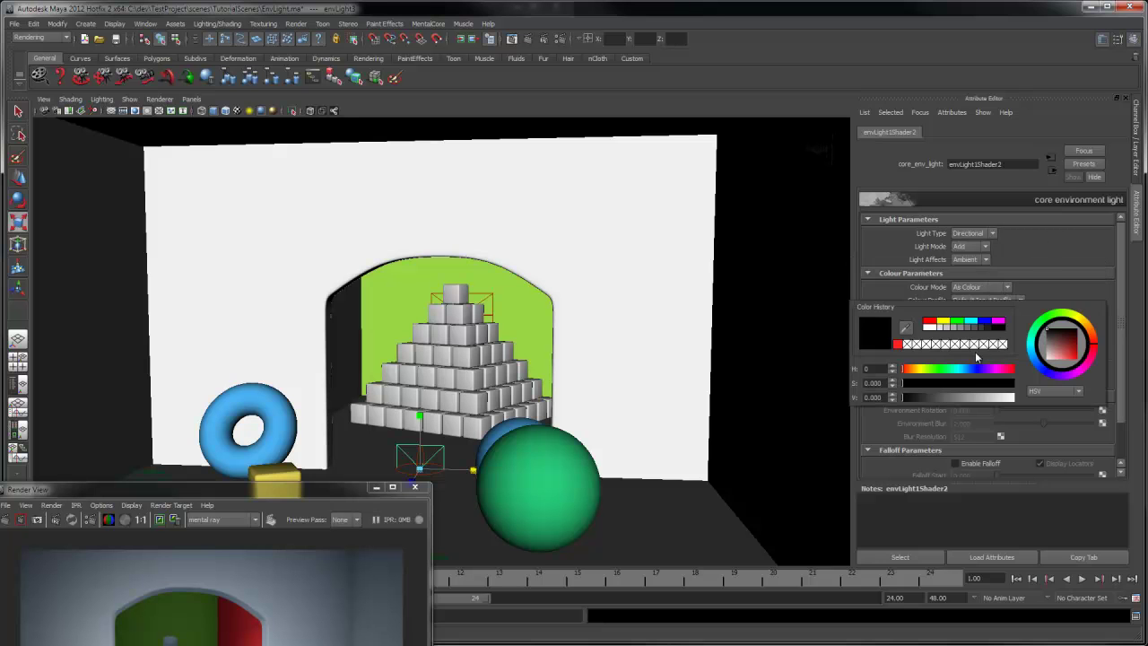
{"action": "mouse_move", "coordinate": [1058, 342]}
{"action": "left_mouse_down"}
{"action": "mouse_move", "coordinate": [1073, 343]}
{"action": "mouse_move", "coordinate": [1062, 326]}
{"action": "left_mouse_up"}
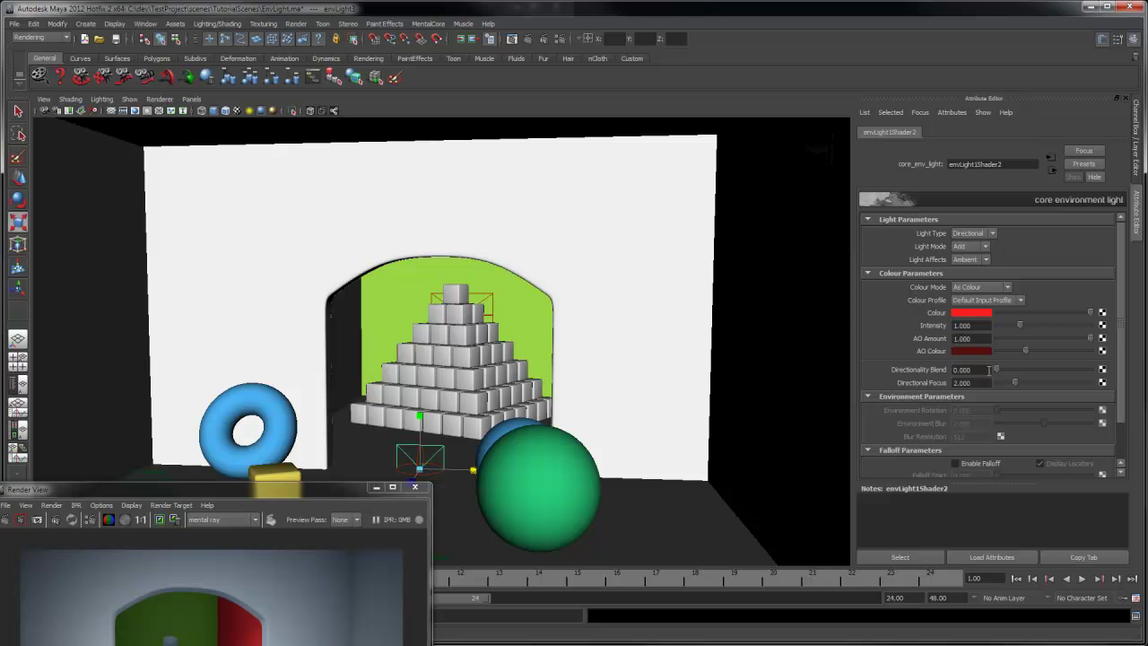
Raise the red light's Directionality Blend to 0.287.
{"action": "left_click_drag", "start_coordinate": [997, 372], "coordinate": [1025, 378]}
{"action": "left_click_drag", "start_coordinate": [568, 449], "coordinate": [556, 377], "text": "alt"}
{"action": "right_click_drag", "start_coordinate": [556, 377], "coordinate": [613, 372], "text": "alt"}
{"action": "middle_click_drag", "start_coordinate": [613, 371], "coordinate": [574, 395], "text": "alt"}
{"action": "left_click_drag", "start_coordinate": [574, 395], "coordinate": [559, 318], "text": "alt"}
Scale the red light to stretch across the red wall.
{"action": "key", "text": "w"}
{"action": "key", "text": "e"}
{"action": "key", "text": "w"}
{"action": "key", "text": "r"}
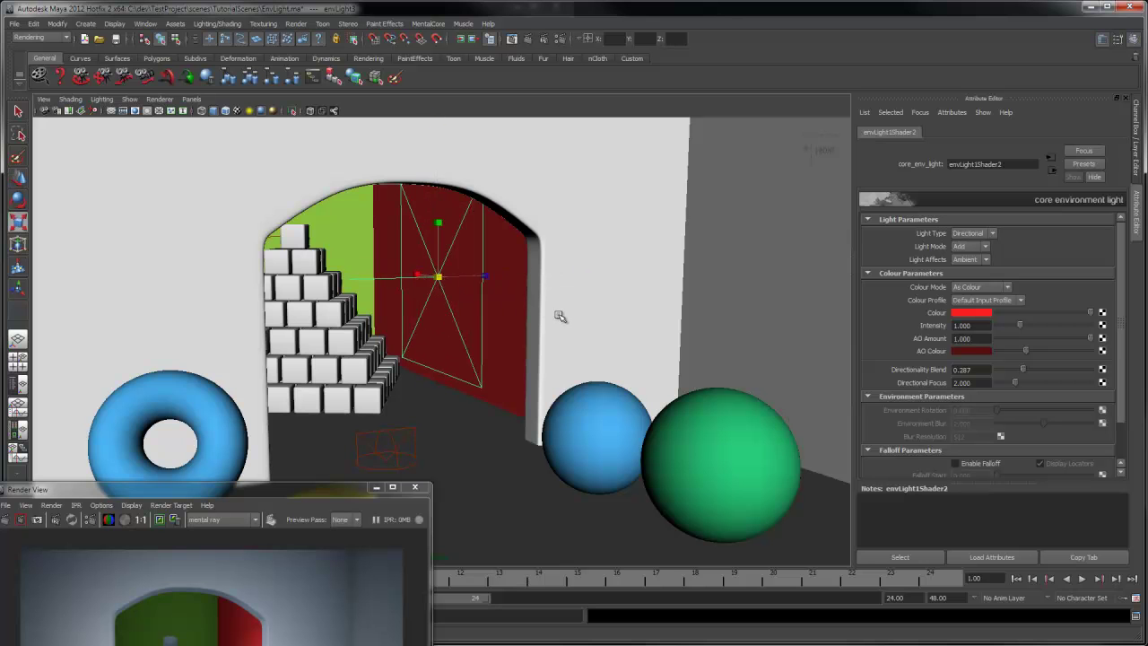
{"action": "left_click_drag", "start_coordinate": [415, 272], "coordinate": [404, 272]}
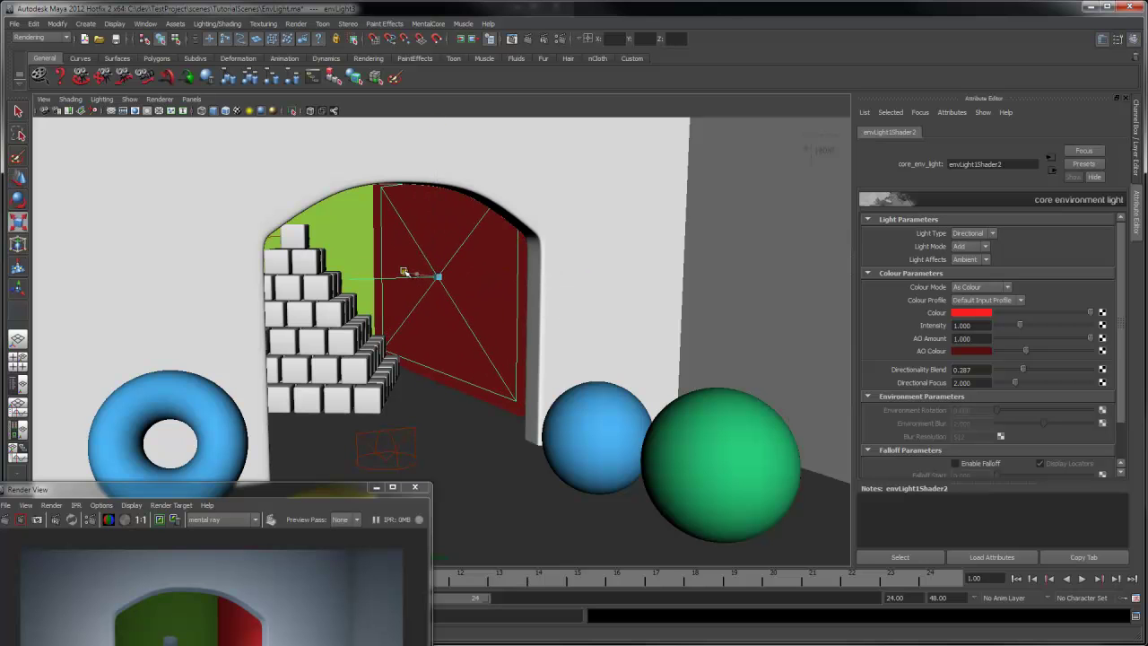
{"action": "left_click_drag", "start_coordinate": [538, 328], "coordinate": [461, 329], "text": "alt"}
Enable falloff on the red light and set Falloff Stop to 2.
{"action": "left_click", "coordinate": [990, 463]}
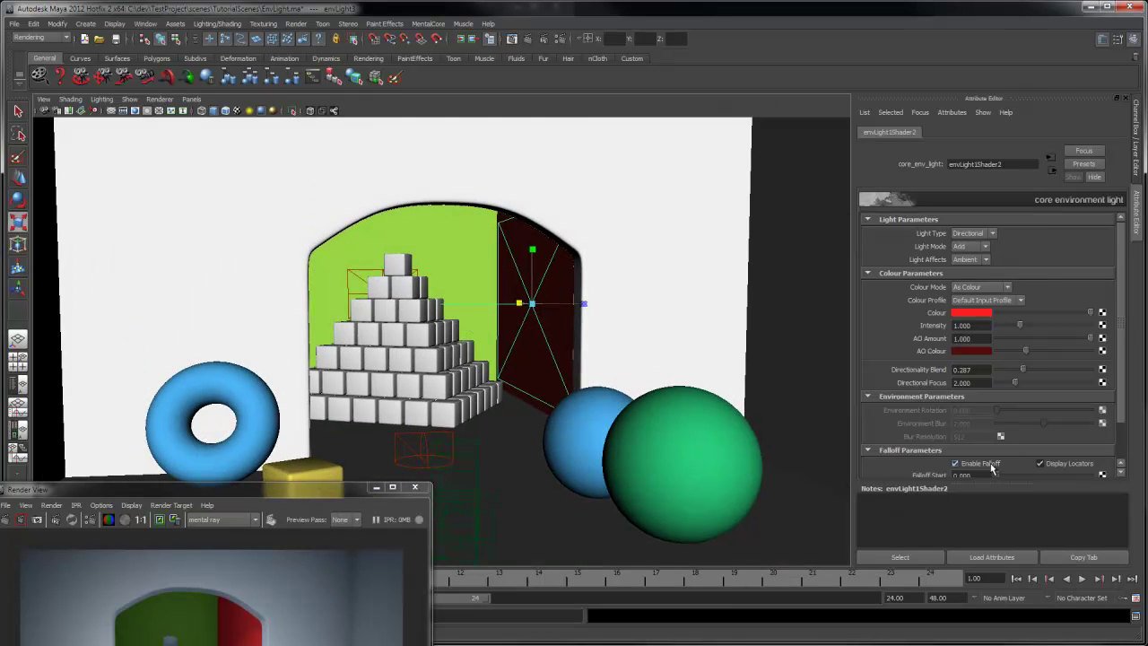
{"action": "right_click_drag", "start_coordinate": [658, 328], "coordinate": [306, 299], "text": "alt"}
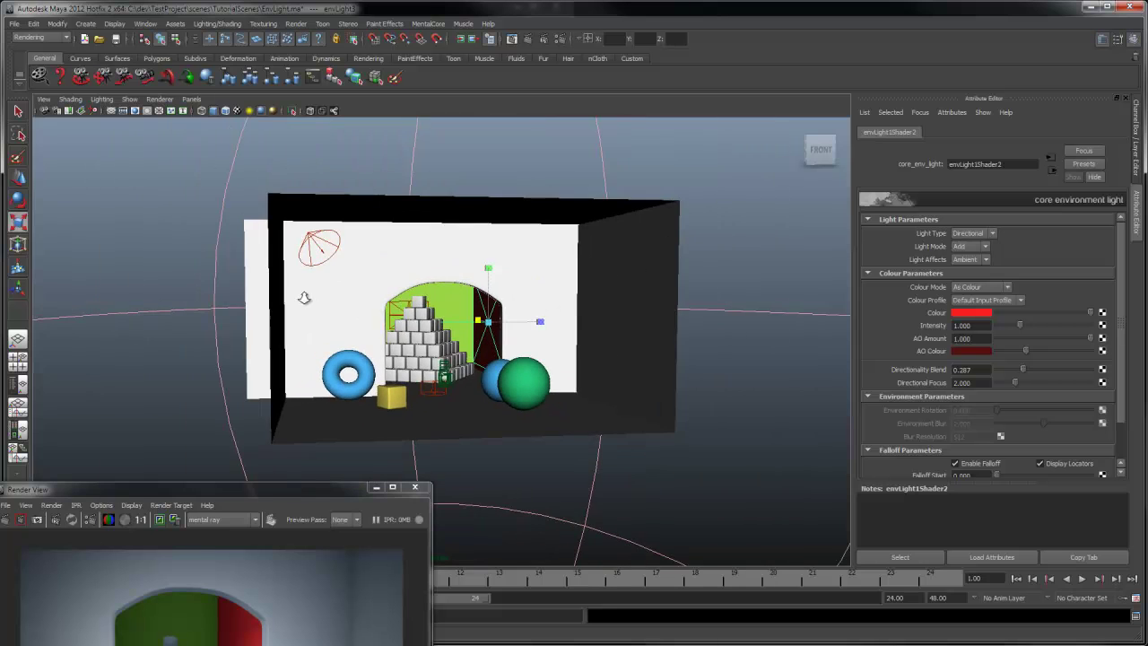
{"action": "scroll", "coordinate": [1046, 386], "scroll_direction": "down", "scroll_amount": 3}
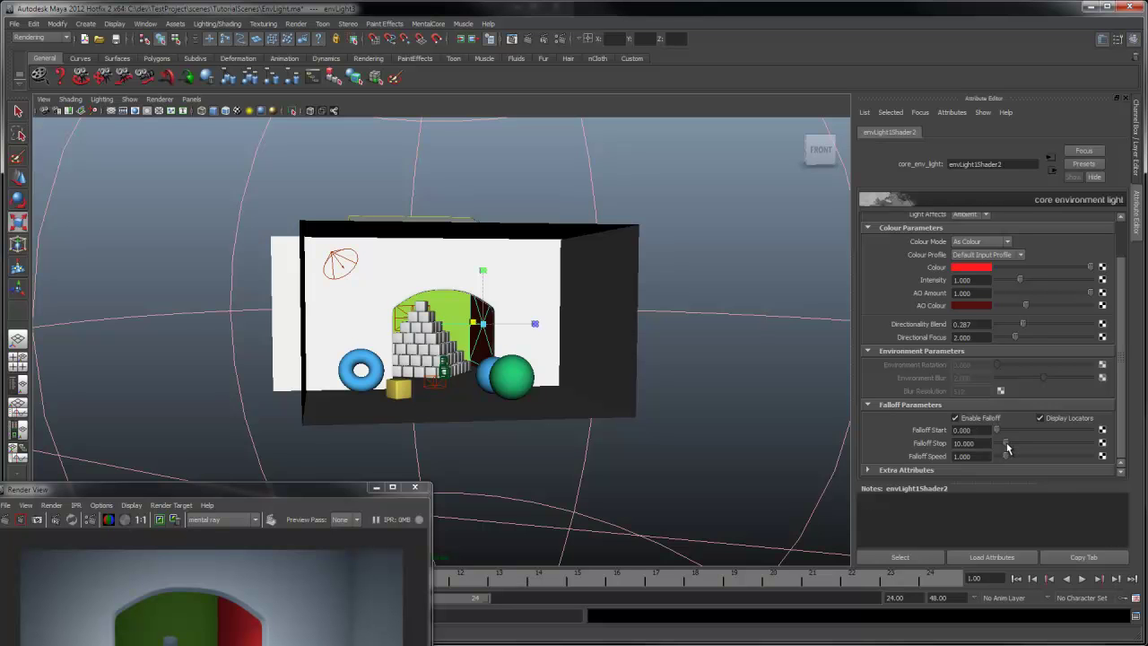
{"action": "left_click_drag", "start_coordinate": [1007, 447], "coordinate": [998, 448]}
{"action": "right_click_drag", "start_coordinate": [697, 403], "coordinate": [848, 421], "text": "alt"}
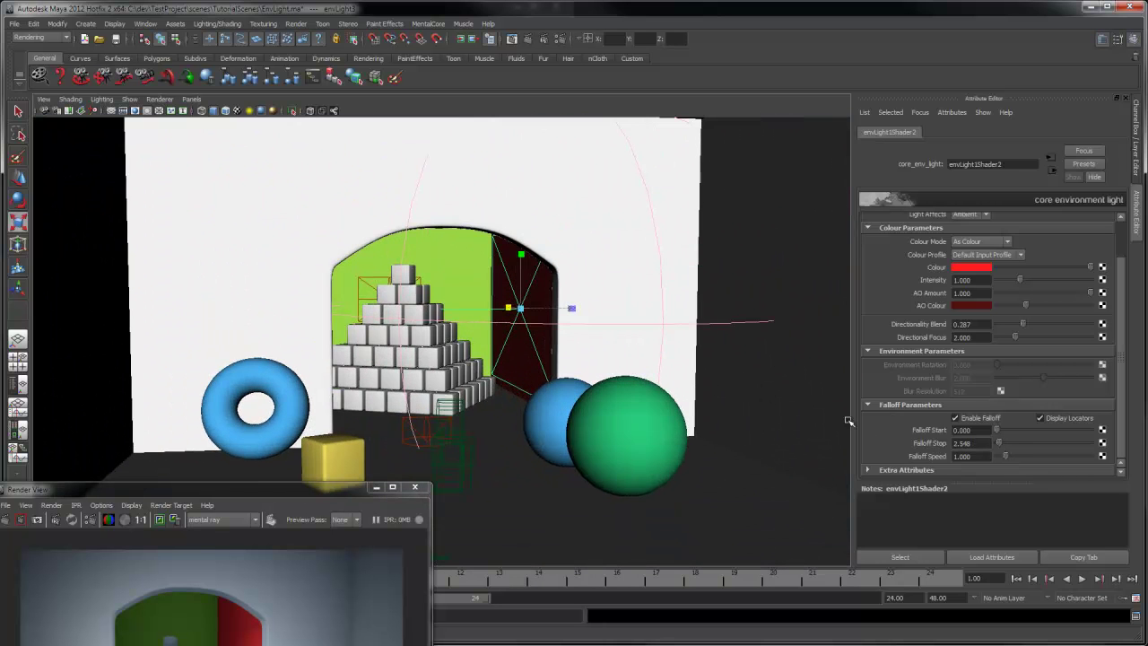
{"action": "double_click", "coordinate": [964, 443]}
{"action": "type", "text": "2"}
{"action": "key", "text": "Return"}
Set the red light's Intensity to 0.25.
{"action": "double_click", "coordinate": [972, 281]}
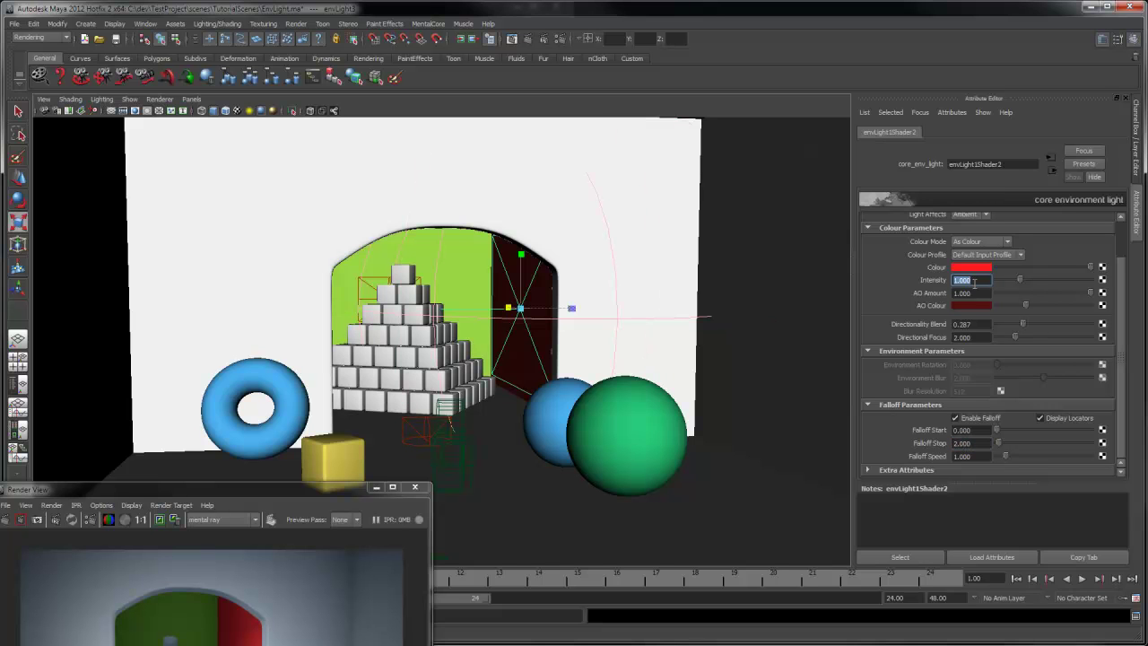
{"action": "key", "text": "BackSpace"}
{"action": "type", "text": ".25"}
{"action": "key", "text": "Return"}
Center the Render View window and render the room lit by the red directional light.
{"action": "left_click_drag", "start_coordinate": [295, 494], "coordinate": [537, 177]}
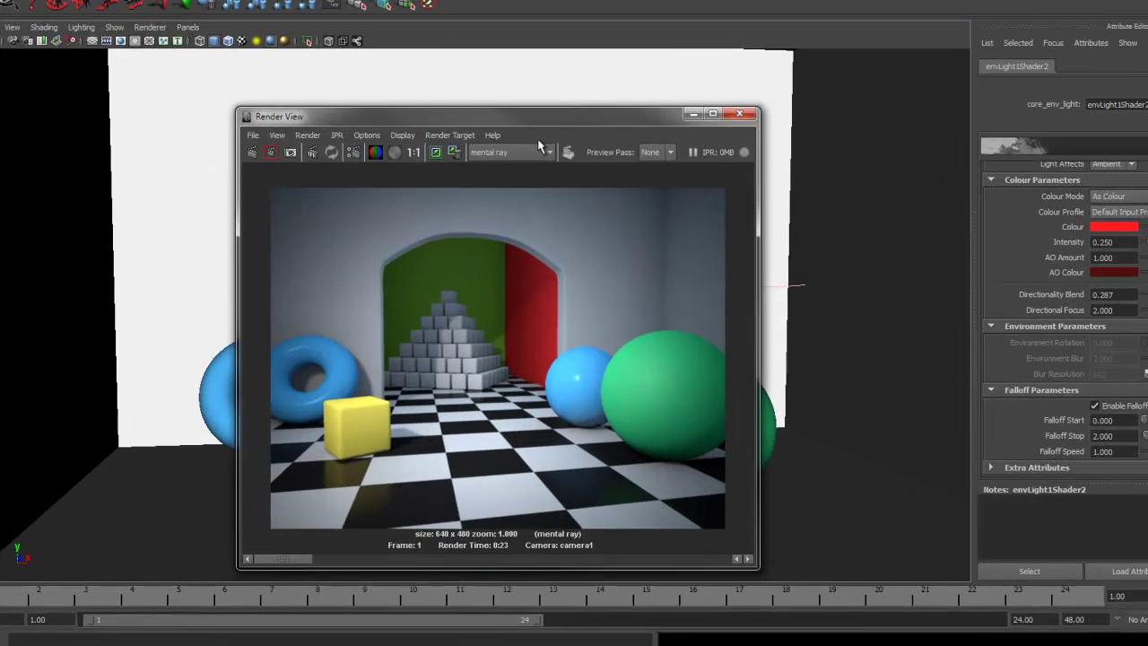
{"action": "left_click", "coordinate": [251, 151]}
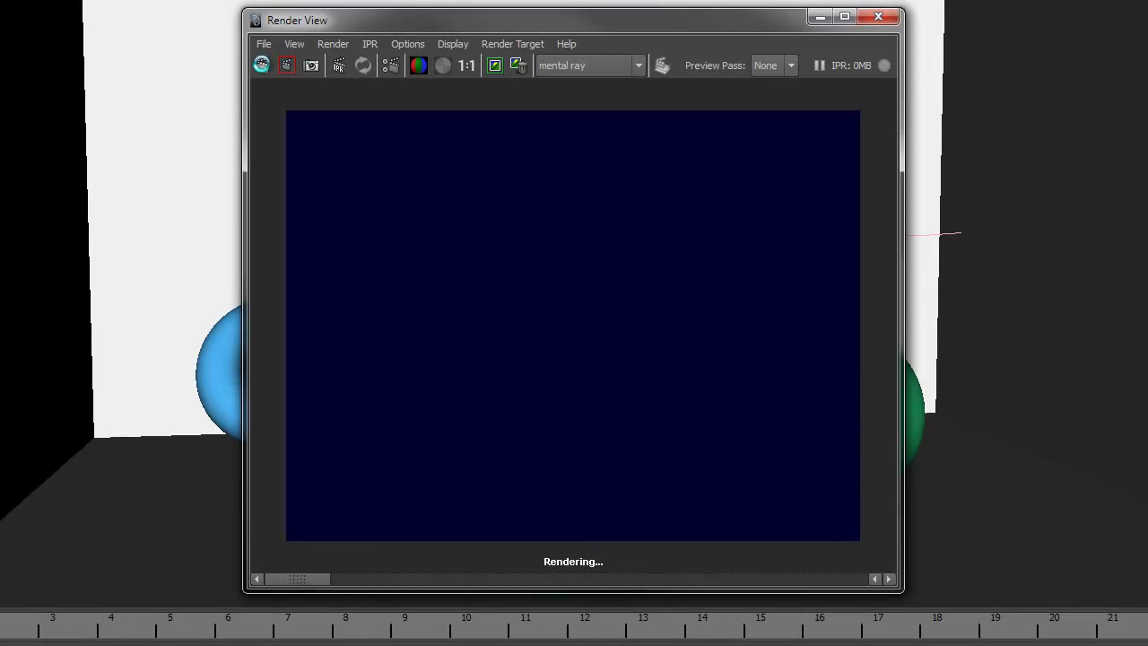